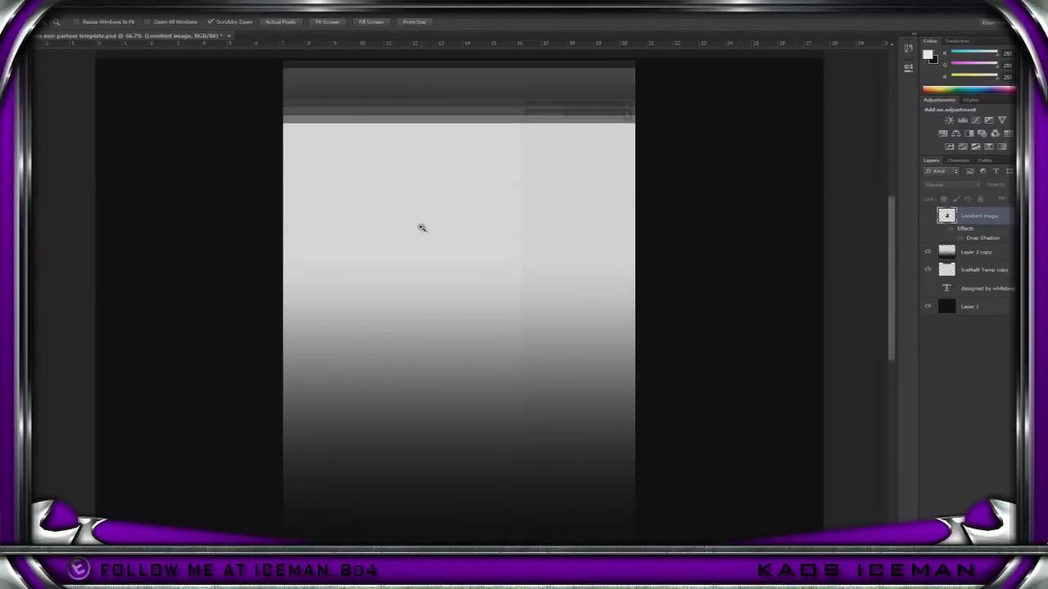
Commit and nudge the vertical LOVEBIRD text, then duplicate its layer for transforming
{"action": "left_click", "coordinate": [986, 270]}
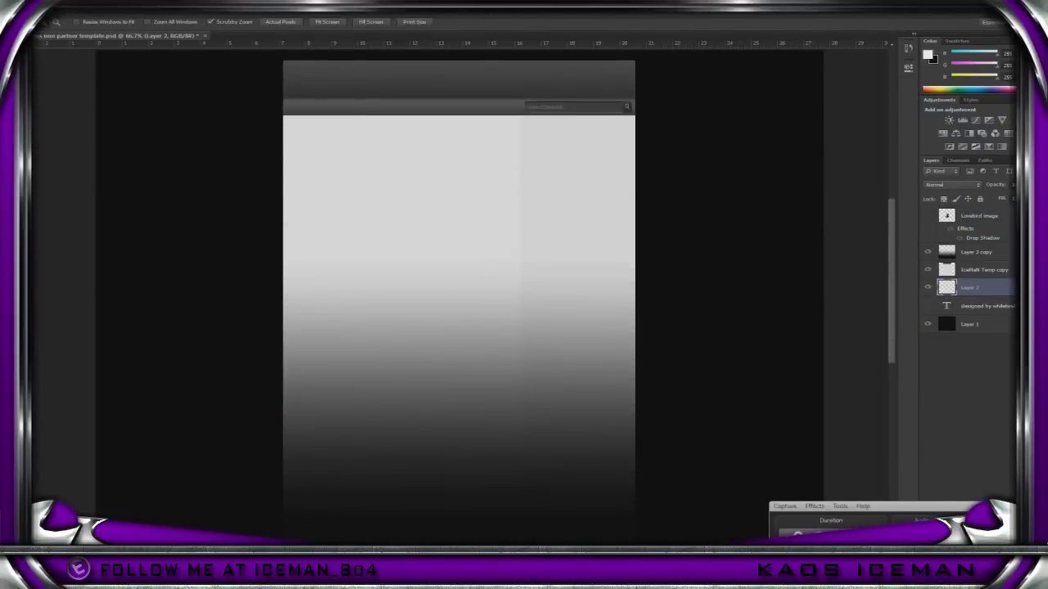
{"action": "mouse_move", "coordinate": [90, 515]}
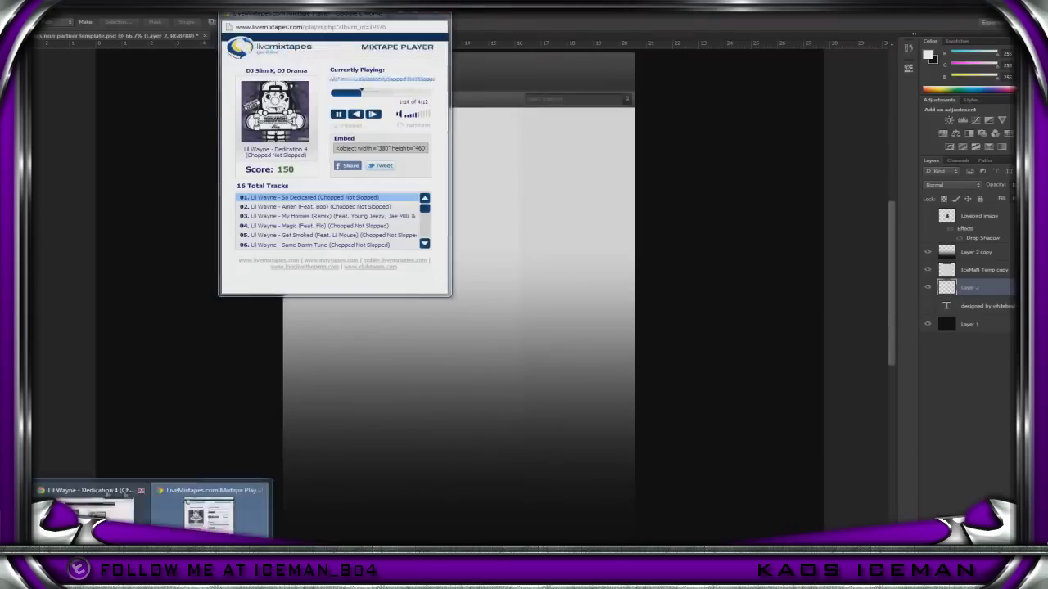
{"action": "left_click", "coordinate": [242, 492]}
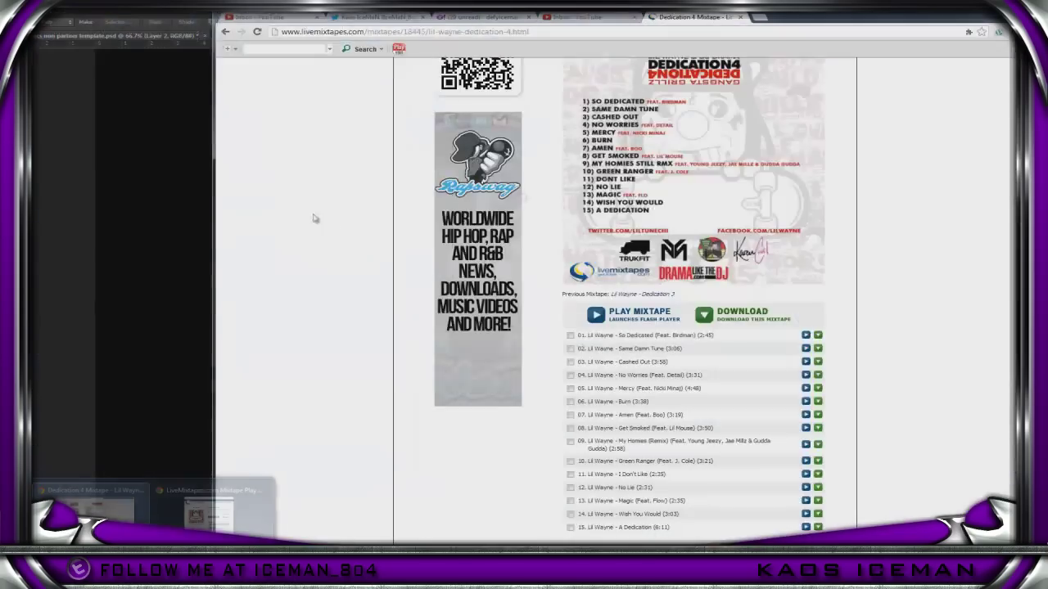
{"action": "left_click", "coordinate": [94, 499]}
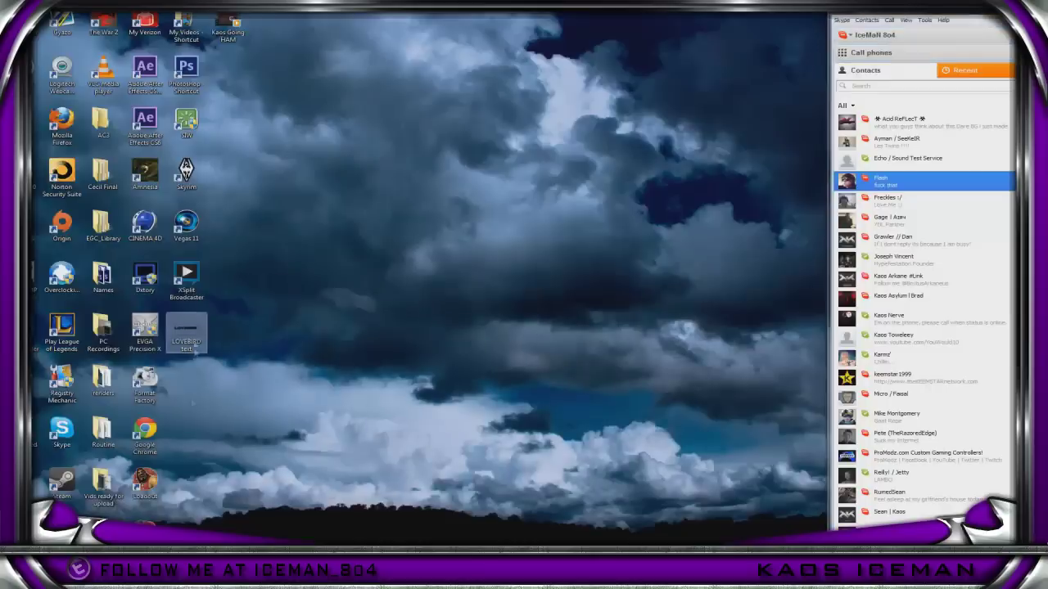
{"action": "key", "text": "Return"}
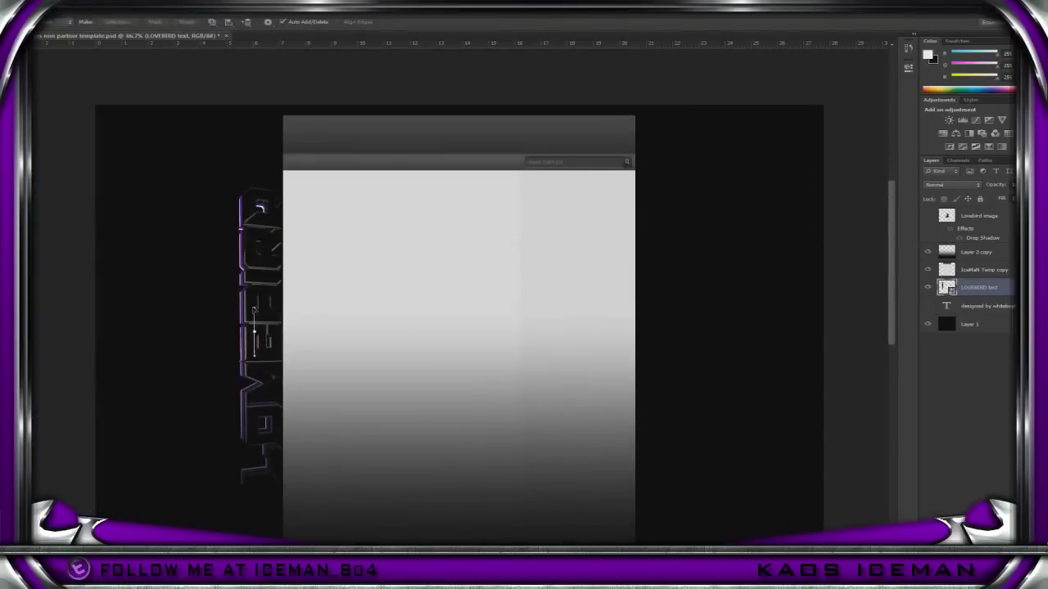
{"action": "left_click_drag", "start_coordinate": [285, 224], "coordinate": [323, 315]}
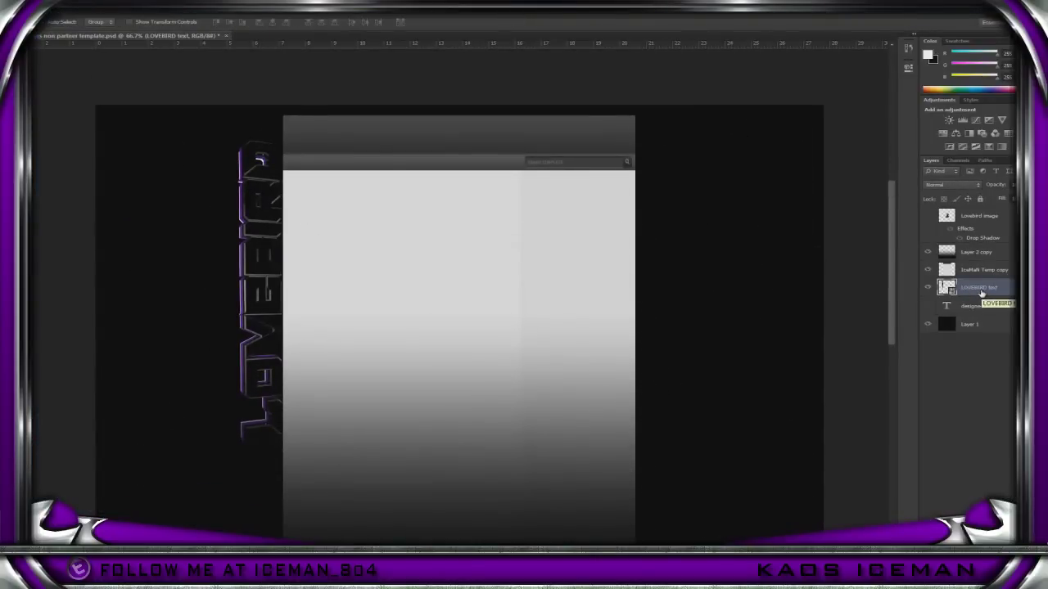
{"action": "key", "text": "ctrl+j"}
{"action": "key", "text": "ctrl+t"}
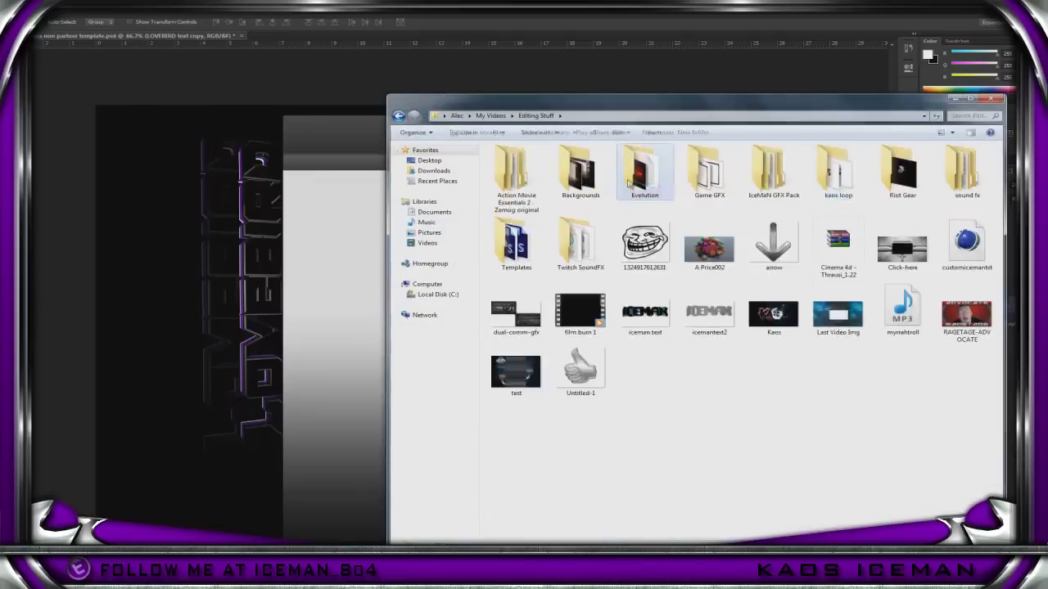
Browse to the IceMaN GFX Pack > Planets wallpaper folder
{"action": "double_click", "coordinate": [773, 172]}
{"action": "double_click", "coordinate": [838, 172]}
{"action": "key", "text": "alt+Left"}
{"action": "double_click", "coordinate": [718, 297]}
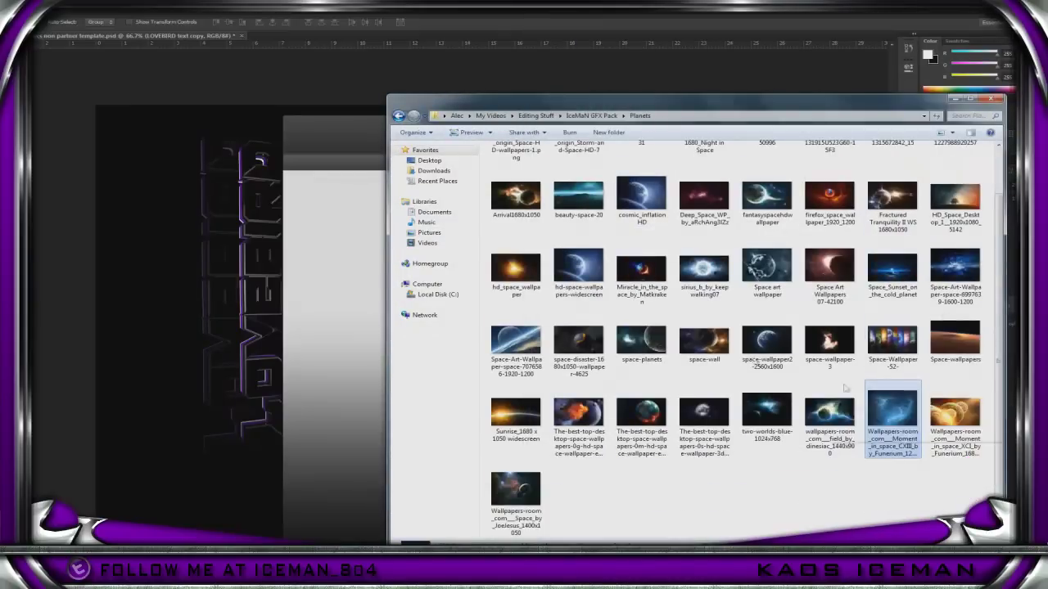
Place the Moment in space wallpaper into the template, then delete it
{"action": "left_click_drag", "start_coordinate": [892, 471], "coordinate": [276, 312]}
{"action": "key", "text": "Return"}
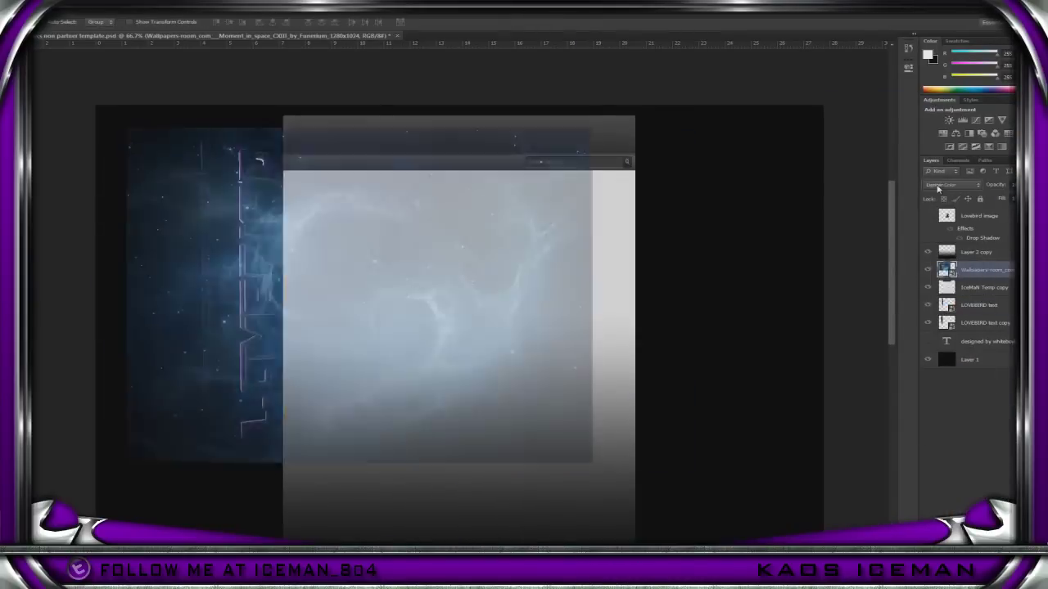
{"action": "scroll", "coordinate": [938, 188], "scroll_direction": "down", "scroll_amount": 6}
{"action": "scroll", "coordinate": [938, 189], "scroll_direction": "down", "scroll_amount": 5}
{"action": "scroll", "coordinate": [937, 189], "scroll_direction": "down", "scroll_amount": 4}
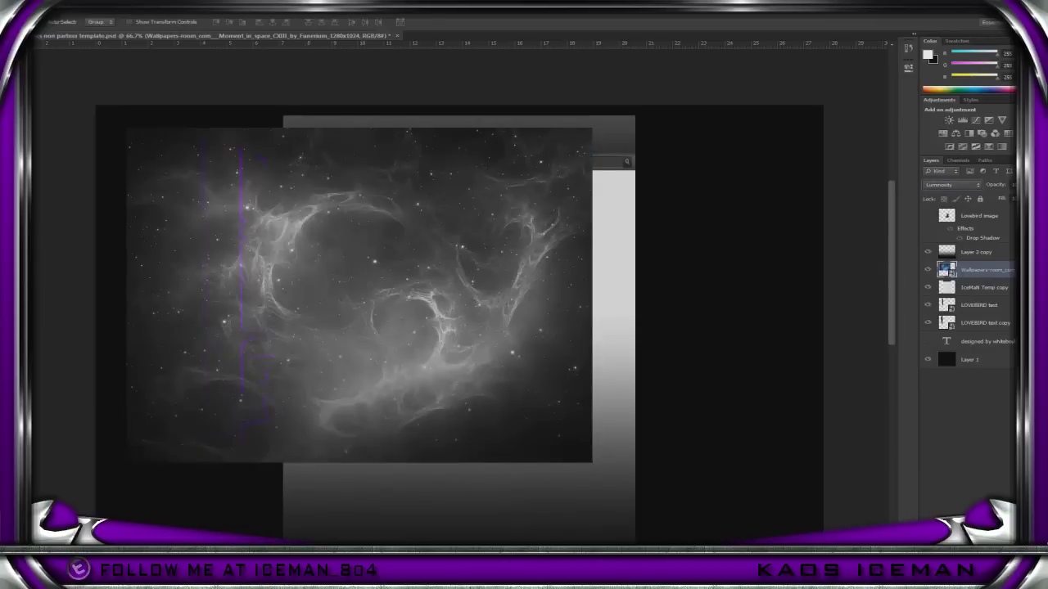
{"action": "key", "text": "Delete"}
Shrink and rotate the Lovebird photo at bottom left, beneath the LOVEBIRD text
{"action": "mouse_move", "coordinate": [491, 234]}
{"action": "left_mouse_down"}
{"action": "mouse_move", "coordinate": [245, 344]}
{"action": "mouse_move", "coordinate": [223, 417]}
{"action": "left_mouse_up"}
{"action": "key", "text": "ctrl+bracketleft"}
{"action": "scroll", "coordinate": [223, 417], "scroll_direction": "down", "scroll_amount": 3}
{"action": "left_click_drag", "start_coordinate": [376, 492], "coordinate": [339, 416]}
{"action": "key", "text": "Return"}
{"action": "left_click_drag", "start_coordinate": [268, 406], "coordinate": [311, 411]}
{"action": "key", "text": "Return"}
{"action": "key", "text": "ctrl+bracketleft"}
{"action": "key", "text": "ctrl+bracketleft"}
{"action": "scroll", "coordinate": [311, 412], "scroll_direction": "up", "scroll_amount": 2}
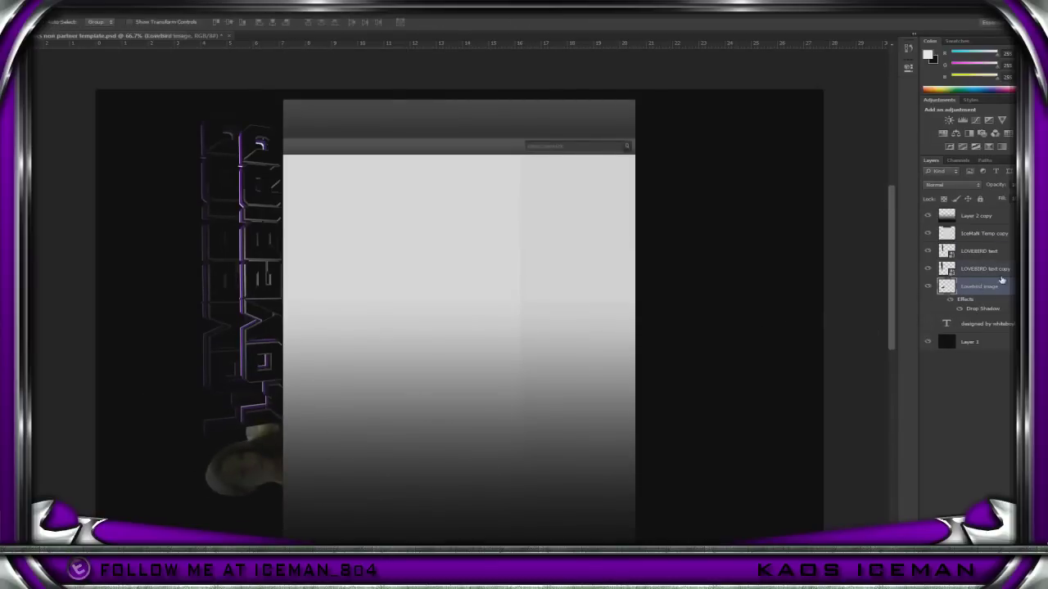
Duplicate the Lovebird photo, flip the copy vertically and move it to the top
{"action": "right_click", "coordinate": [979, 287]}
{"action": "key", "text": "ctrl+j"}
{"action": "key", "text": "ctrl+t"}
{"action": "right_click", "coordinate": [257, 475]}
{"action": "left_click", "coordinate": [286, 466]}
{"action": "mouse_move", "coordinate": [276, 467]}
{"action": "left_mouse_down"}
{"action": "mouse_move", "coordinate": [277, 119]}
{"action": "mouse_move", "coordinate": [275, 135]}
{"action": "left_mouse_up"}
{"action": "key", "text": "Return"}
Set the Lovebird photo to Luminosity blend and move Layer 2 copy above Layer 1
{"action": "key", "text": "v"}
{"action": "left_click", "coordinate": [952, 185]}
{"action": "left_click", "coordinate": [950, 434]}
{"action": "left_click", "coordinate": [979, 322]}
{"action": "left_click", "coordinate": [952, 185]}
{"action": "left_click", "coordinate": [949, 434]}
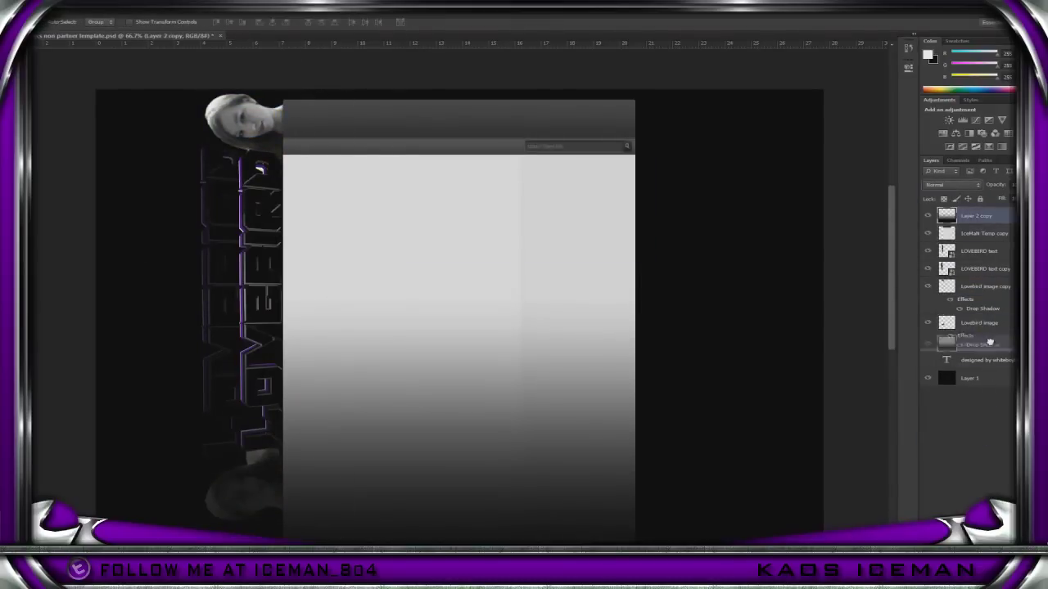
{"action": "left_click_drag", "start_coordinate": [975, 215], "coordinate": [975, 369]}
Add a new strip layer and give it a purple glowing Styles preset
{"action": "key", "text": "ctrl+minus"}
{"action": "key", "text": "z"}
{"action": "left_click", "coordinate": [978, 233]}
{"action": "key", "text": "v"}
{"action": "key", "text": "ctrl+shift+alt+n"}
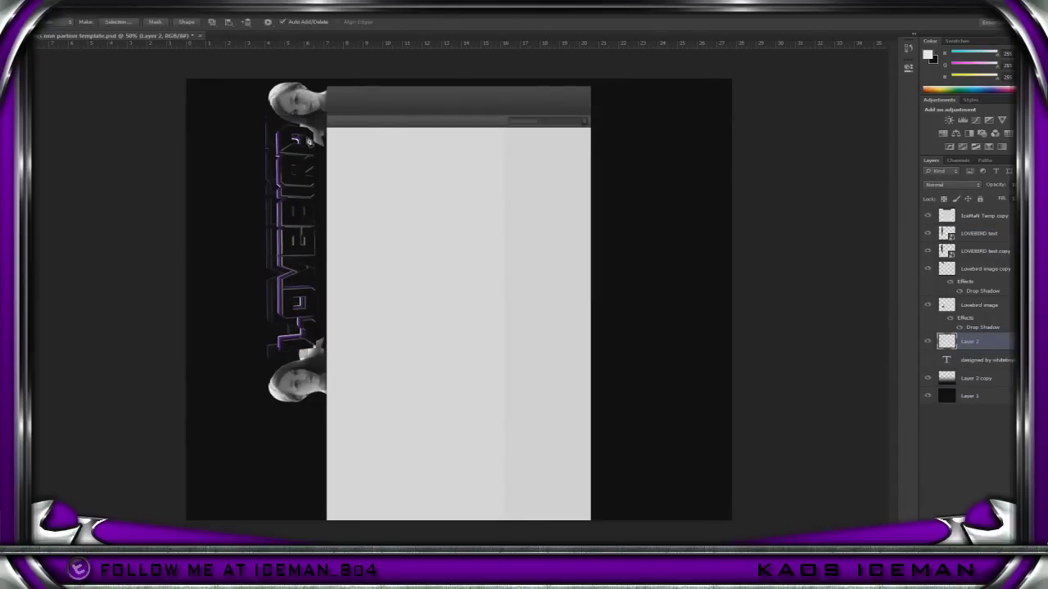
{"action": "left_click", "coordinate": [971, 99]}
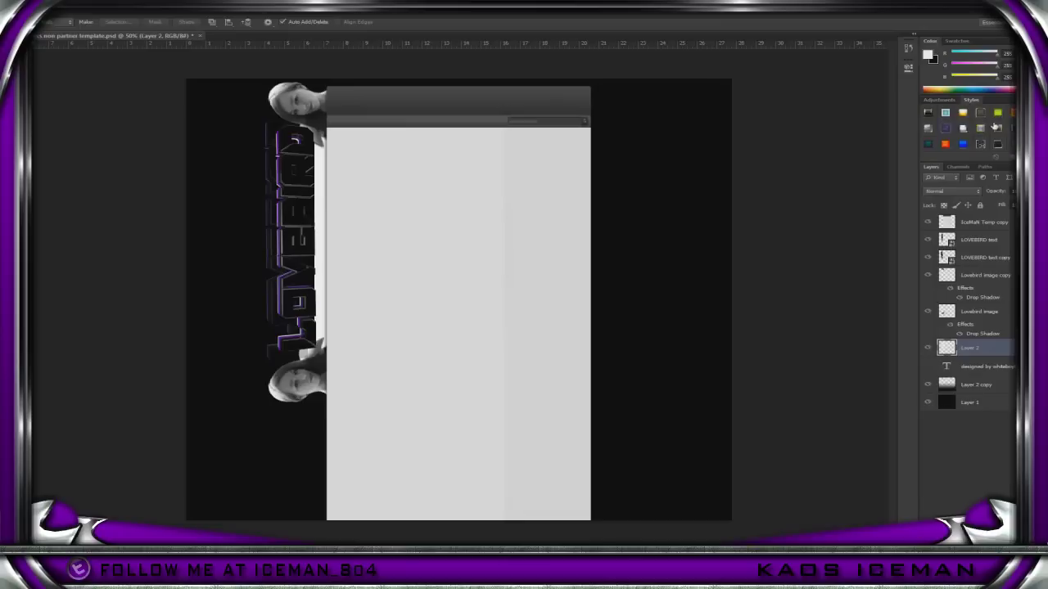
{"action": "left_click", "coordinate": [946, 136]}
{"action": "left_click", "coordinate": [993, 136]}
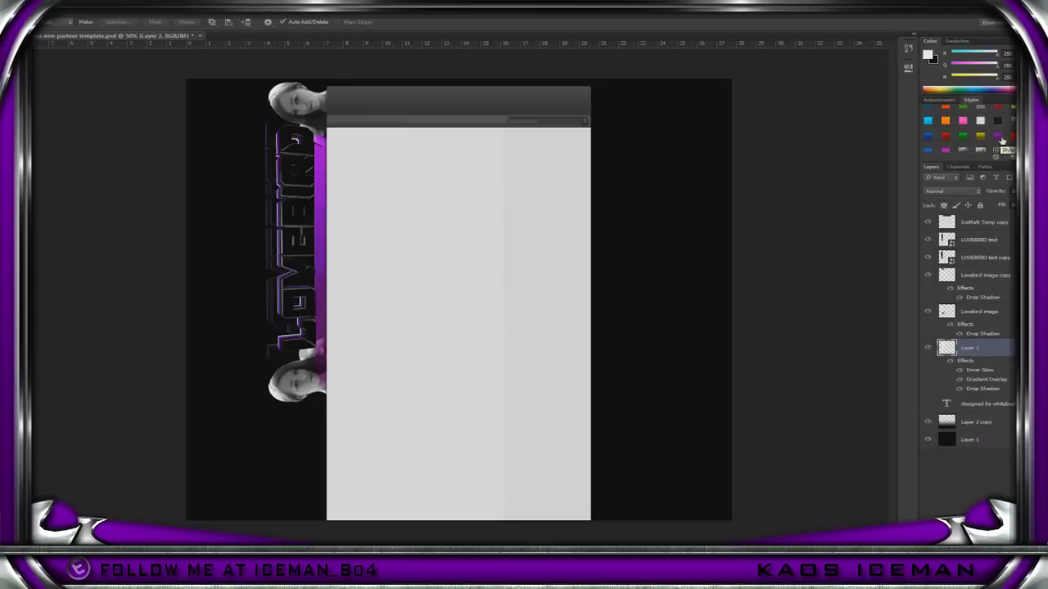
Nudge both Lovebird face layers slightly right and zoom in on the lower face
{"action": "left_click", "coordinate": [311, 225], "text": "ctrl"}
{"action": "key", "text": "shift+Right"}
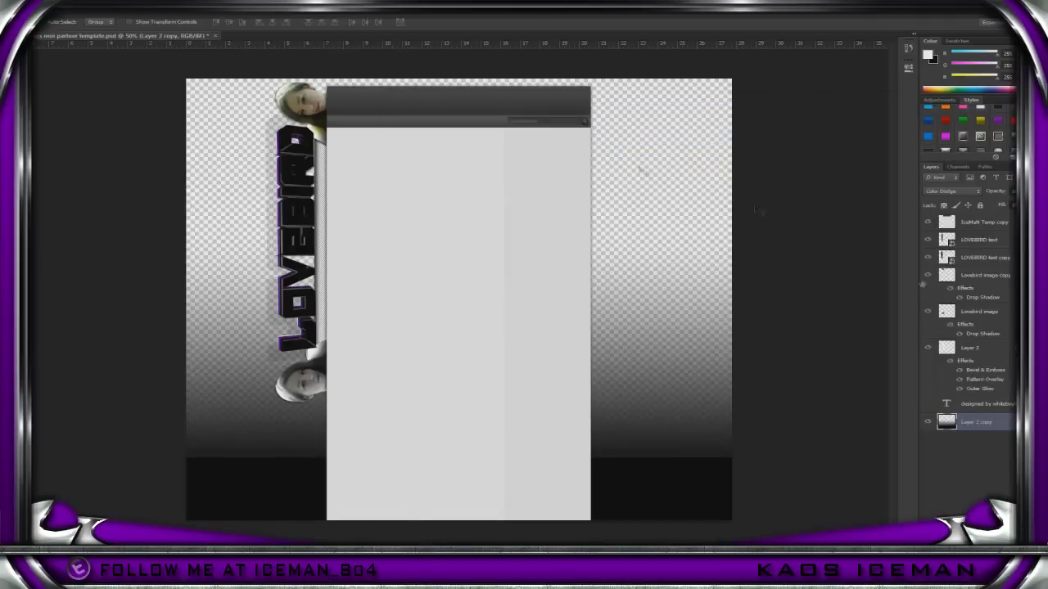
{"action": "key", "text": "z"}
{"action": "left_click", "coordinate": [352, 385]}
Move the lower Lovebird face up and right and rotate it into place
{"action": "key", "text": "l"}
{"action": "right_click", "coordinate": [229, 263]}
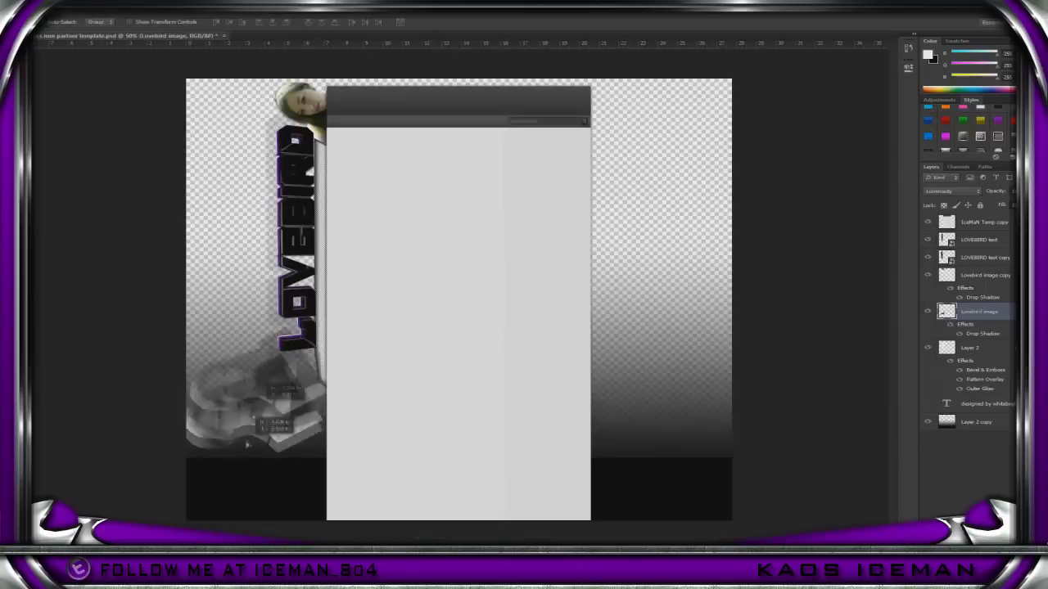
{"action": "mouse_move", "coordinate": [306, 395]}
{"action": "left_mouse_down"}
{"action": "mouse_move", "coordinate": [252, 414]}
{"action": "mouse_move", "coordinate": [339, 375]}
{"action": "left_mouse_up"}
{"action": "key", "text": "b"}
{"action": "key", "text": "v"}
{"action": "key", "text": "ctrl+t"}
{"action": "left_click_drag", "start_coordinate": [393, 414], "coordinate": [401, 422]}
{"action": "key", "text": "Return"}
Put both LOVEBIRD text layers below the strip and move the face copy to the top
{"action": "left_click_drag", "start_coordinate": [996, 269], "coordinate": [995, 406]}
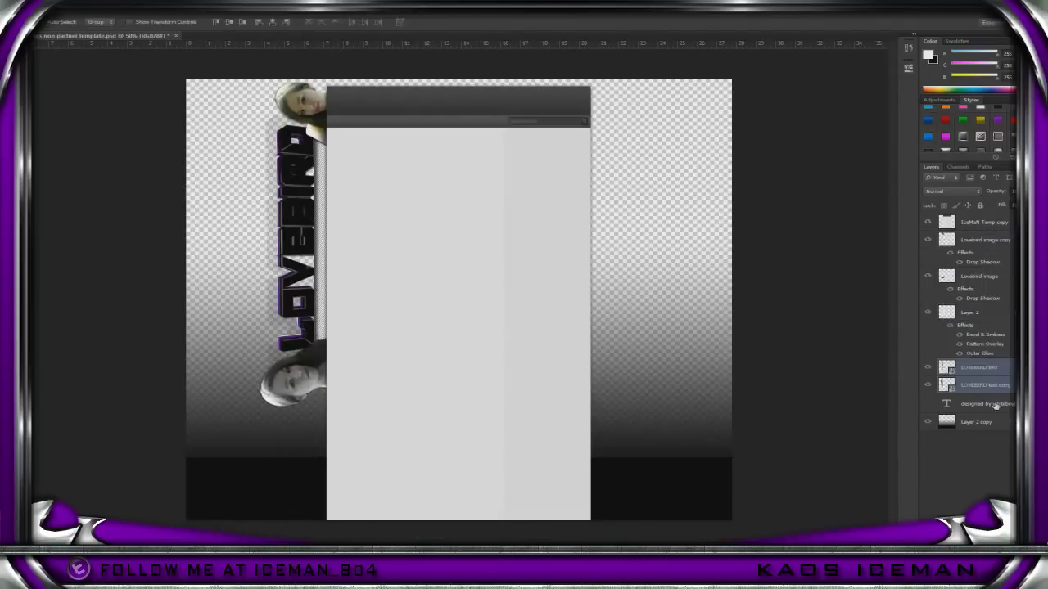
{"action": "right_click", "coordinate": [992, 324]}
{"action": "left_click", "coordinate": [983, 240]}
{"action": "left_click_drag", "start_coordinate": [327, 387], "coordinate": [327, 137]}
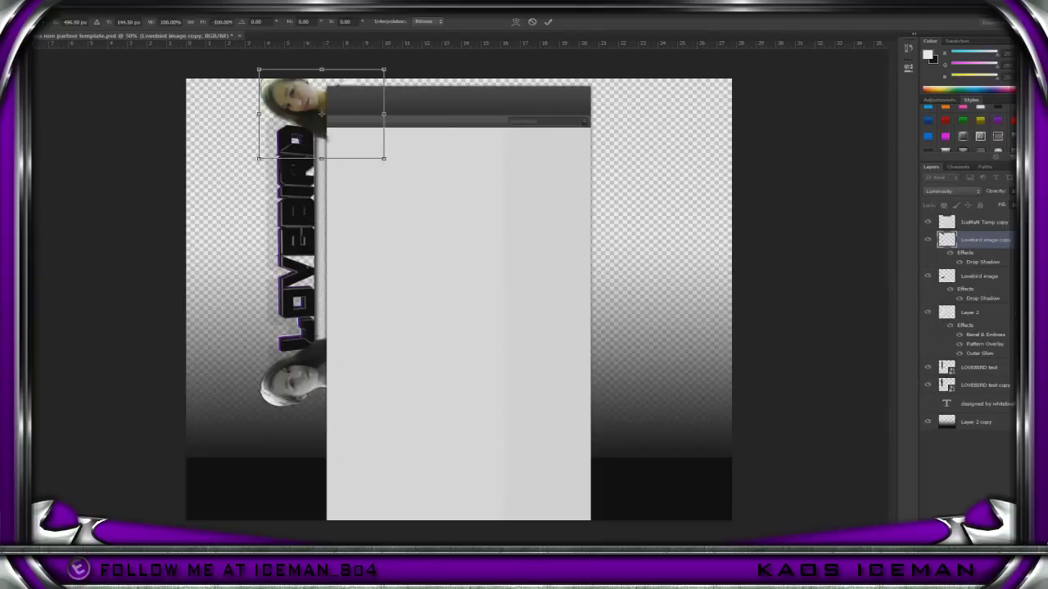
{"action": "left_click_drag", "start_coordinate": [254, 248], "coordinate": [255, 254]}
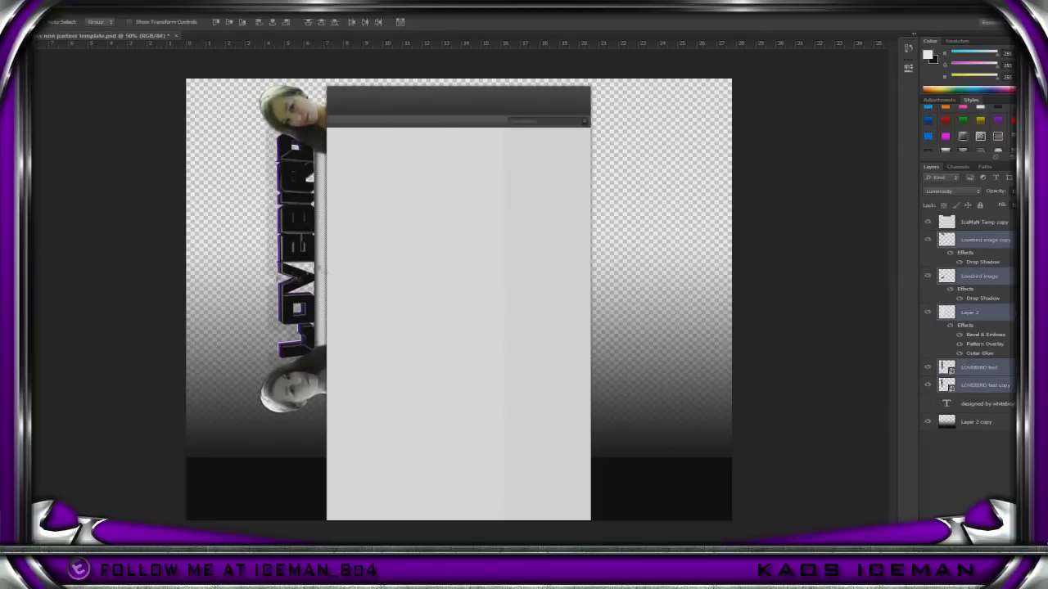
{"action": "left_click", "coordinate": [977, 240]}
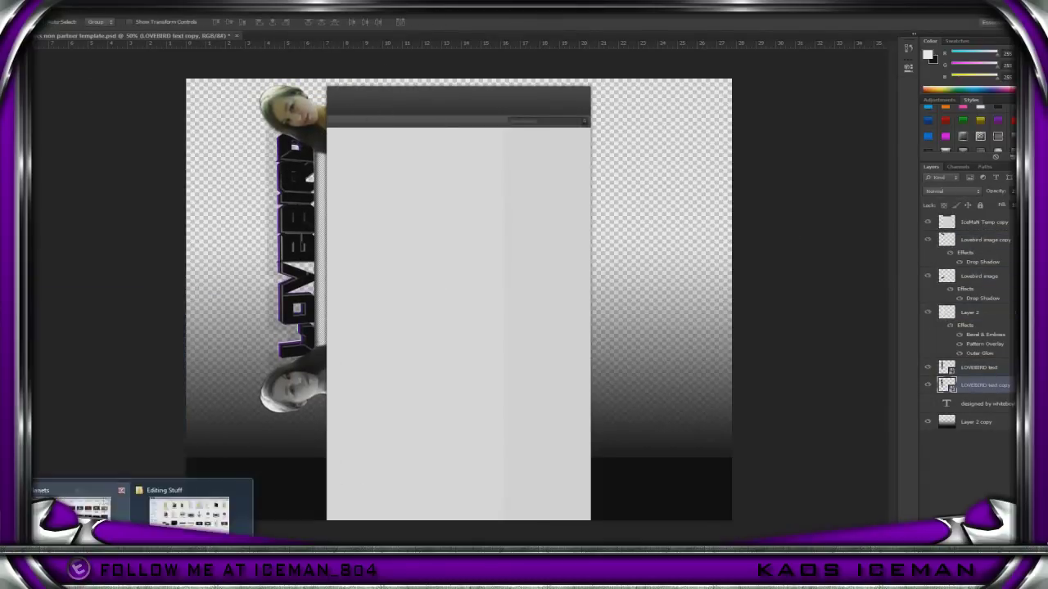
Place the Black Backdrop texture from IceMaN GFX Pack > Textures over the whole canvas
{"action": "mouse_move", "coordinate": [139, 524]}
{"action": "left_click", "coordinate": [163, 503]}
{"action": "double_click", "coordinate": [713, 168]}
{"action": "double_click", "coordinate": [578, 169]}
{"action": "left_click_drag", "start_coordinate": [704, 344], "coordinate": [585, 420]}
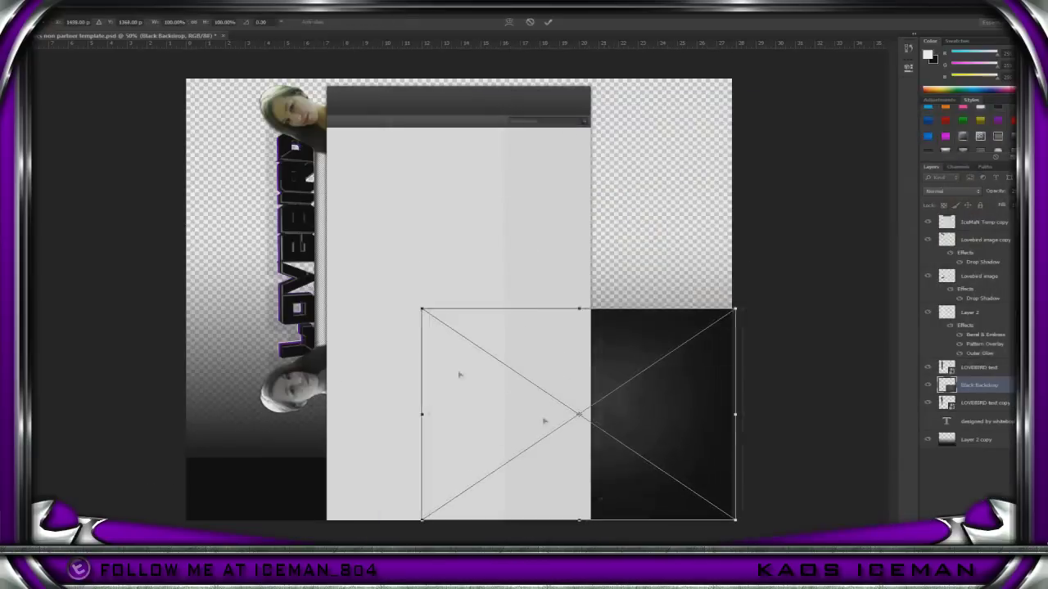
{"action": "left_click_drag", "start_coordinate": [421, 303], "coordinate": [186, 128]}
{"action": "key", "text": "Return"}
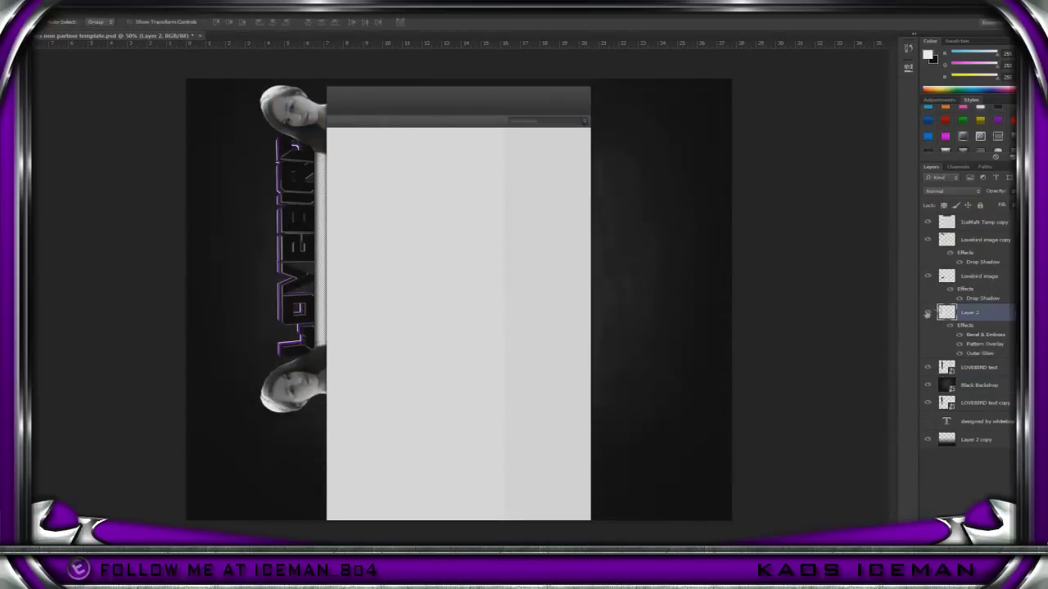
Restyle the strip, move the backdrop under LOVEBIRD, and delete the LOVEBIRD text copy
{"action": "left_click", "coordinate": [946, 145]}
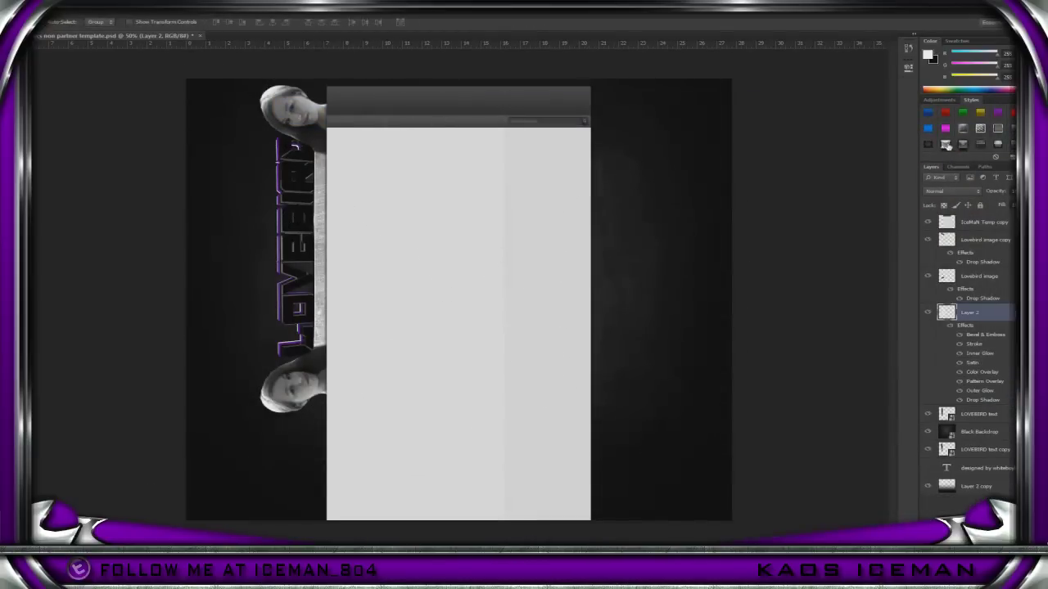
{"action": "left_click_drag", "start_coordinate": [979, 431], "coordinate": [1001, 441]}
{"action": "key", "text": "ctrl+t"}
{"action": "key", "text": "Escape"}
{"action": "key", "text": "Delete"}
{"action": "key", "text": "ctrl+t"}
{"action": "key", "text": "Return"}
{"action": "left_click_drag", "start_coordinate": [313, 308], "coordinate": [344, 308]}
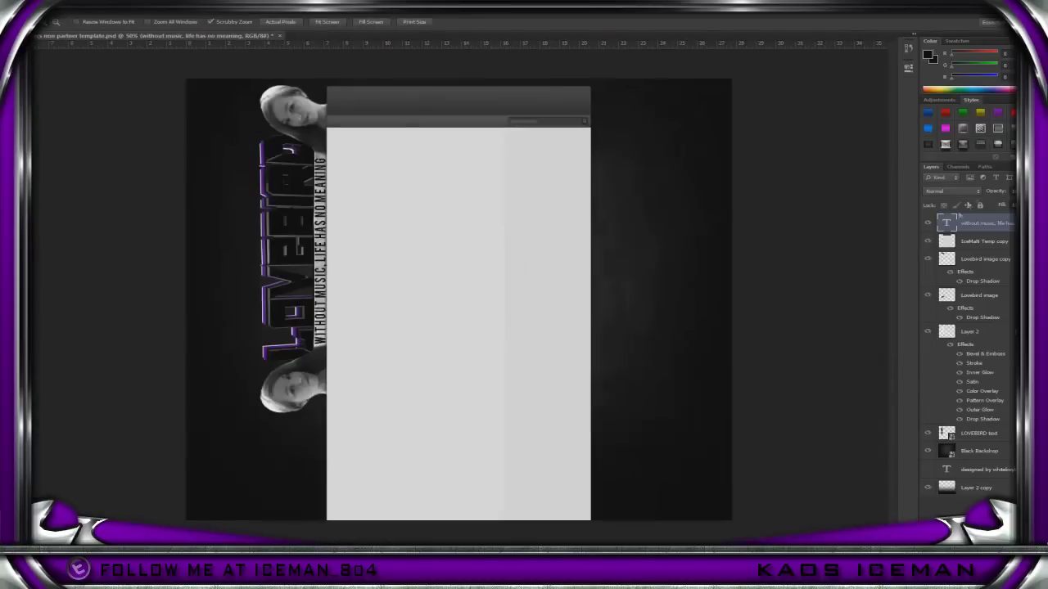
Try several Styles presets on the tagline, settling on a colour-overlay glow style
{"action": "left_click", "coordinate": [954, 145]}
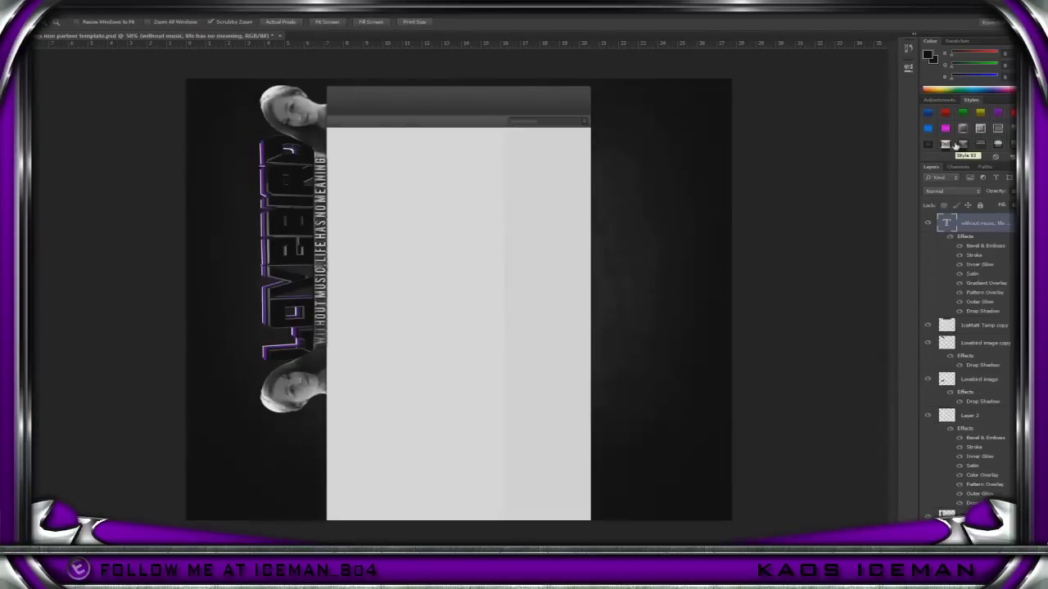
{"action": "left_click", "coordinate": [929, 145]}
{"action": "scroll", "coordinate": [966, 131], "scroll_direction": "down", "scroll_amount": 2}
{"action": "left_click", "coordinate": [980, 122]}
{"action": "scroll", "coordinate": [986, 127], "scroll_direction": "down", "scroll_amount": 1}
{"action": "left_click", "coordinate": [998, 121]}
{"action": "scroll", "coordinate": [991, 141], "scroll_direction": "up", "scroll_amount": 1}
{"action": "left_click", "coordinate": [979, 112]}
{"action": "scroll", "coordinate": [361, 258], "scroll_direction": "up", "scroll_amount": 2}
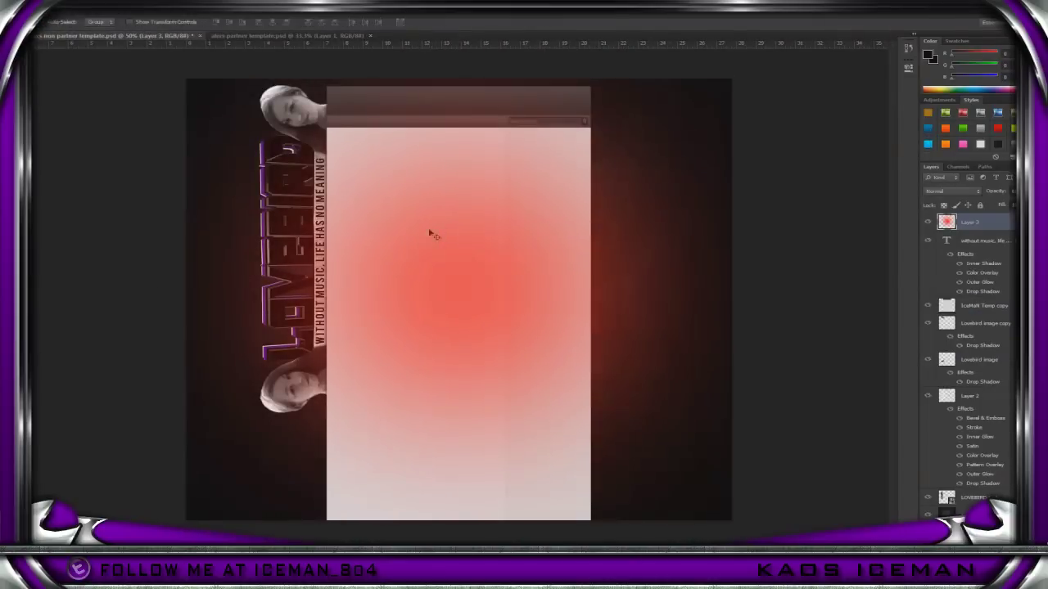
{"action": "key", "text": "ctrl+u"}
Shift the glow layer's hue to purple and move it to the bottom of the stack
{"action": "left_click_drag", "start_coordinate": [766, 374], "coordinate": [810, 375]}
{"action": "key", "text": "Return"}
{"action": "left_click_drag", "start_coordinate": [970, 222], "coordinate": [959, 500]}
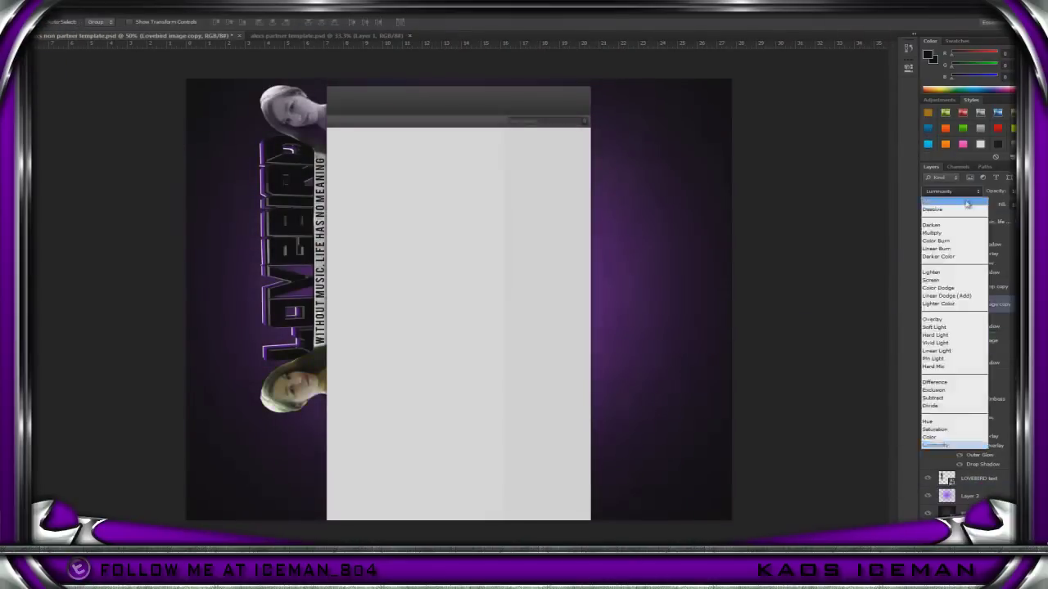
Select the lower Lovebird image layer and bend a curved path over the lower panel
{"action": "left_click", "coordinate": [990, 340]}
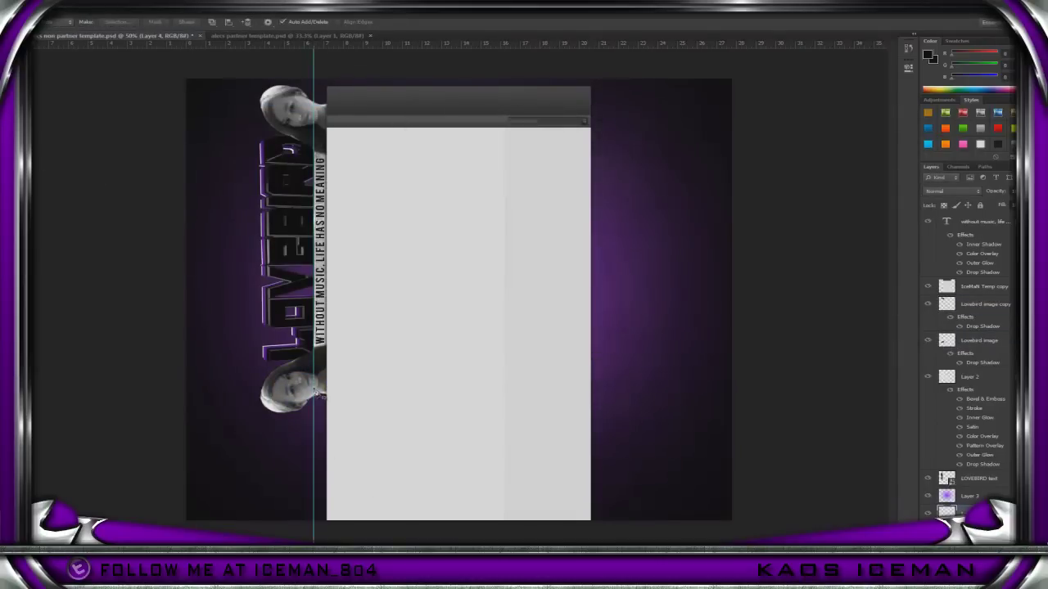
{"action": "left_click_drag", "start_coordinate": [374, 363], "coordinate": [330, 413]}
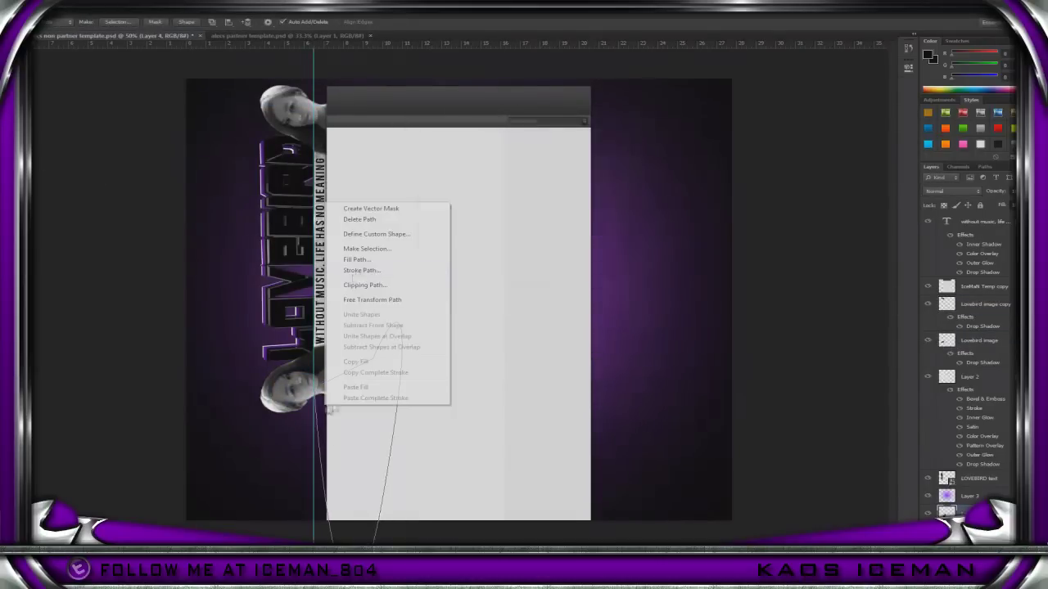
{"action": "key", "text": "ctrl+j"}
Duplicate the strip, flip it vertically and move it up the panel's left edge
{"action": "key", "text": "v"}
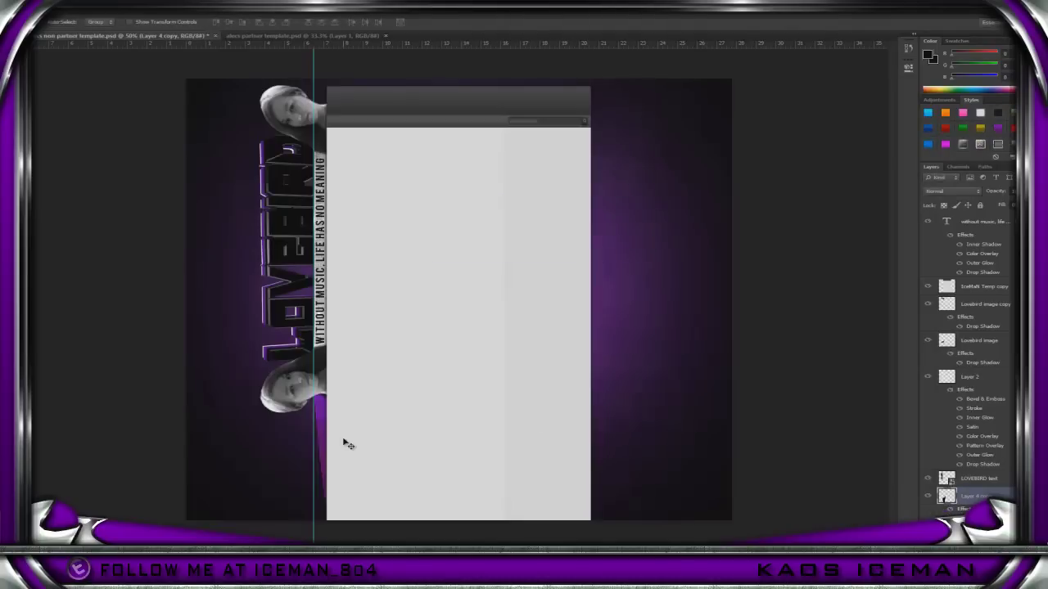
{"action": "key", "text": "alt+bracketleft"}
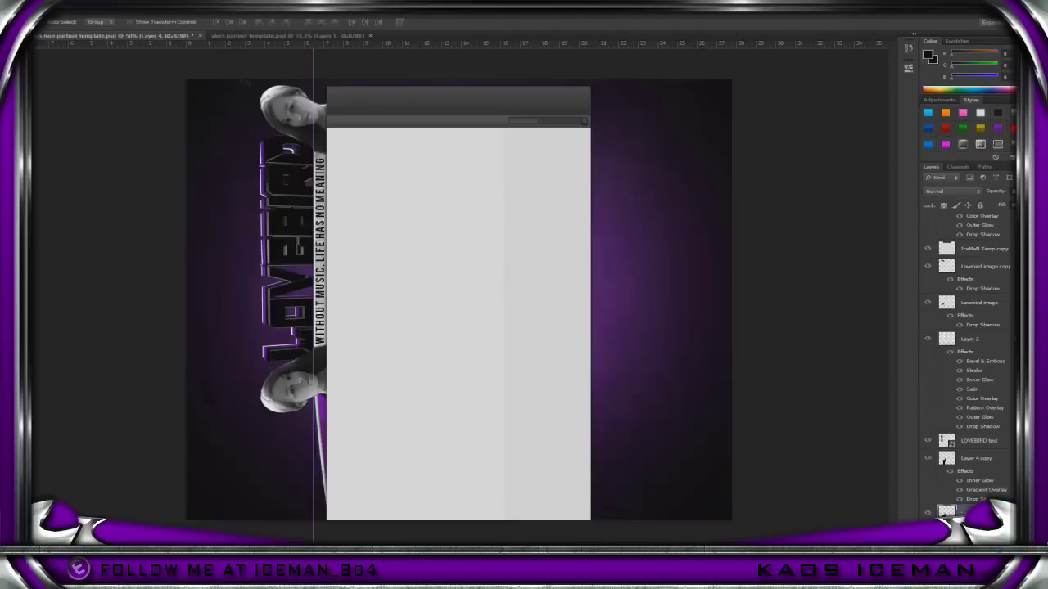
{"action": "right_click", "coordinate": [974, 458]}
{"action": "key", "text": "ctrl+j"}
{"action": "key", "text": "ctrl+t"}
{"action": "right_click", "coordinate": [374, 270]}
{"action": "left_click", "coordinate": [401, 428]}
{"action": "left_click_drag", "start_coordinate": [360, 409], "coordinate": [334, 72]}
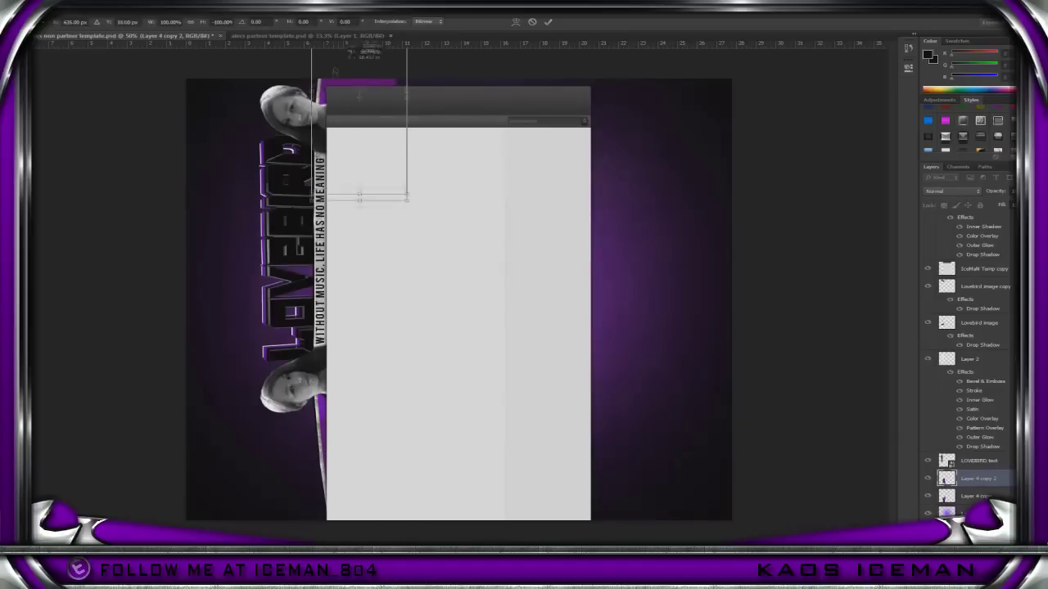
{"action": "key", "text": "Return"}
Fill the selected top bar above the panel with dark colour using the Paint Bucket
{"action": "key", "text": "ctrl+j"}
{"action": "key", "text": "ctrl+t"}
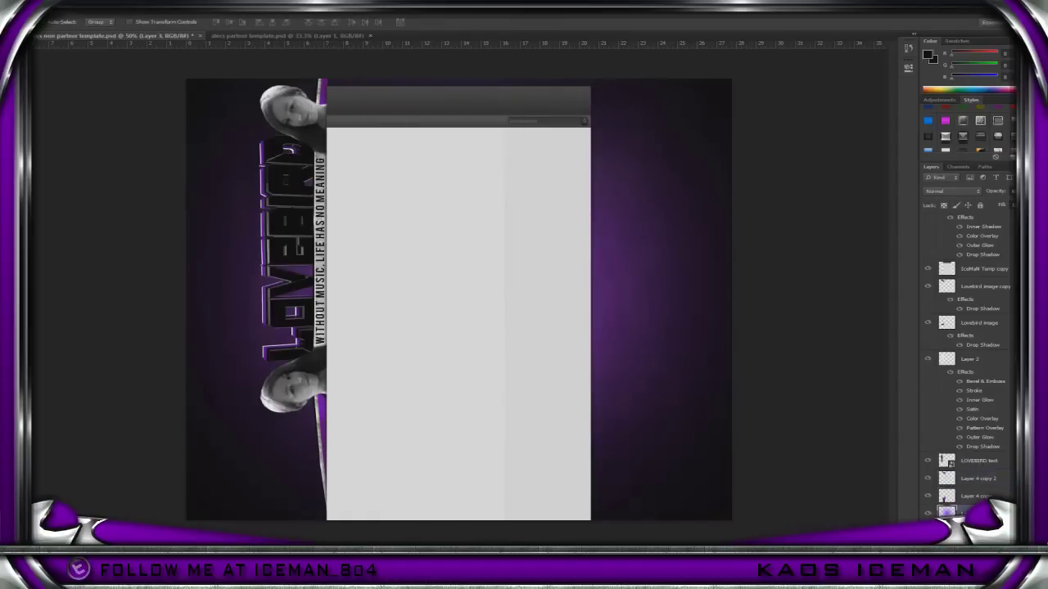
{"action": "key", "text": "g"}
{"action": "left_click", "coordinate": [393, 88]}
{"action": "scroll", "coordinate": [943, 139], "scroll_direction": "down", "scroll_amount": 1}
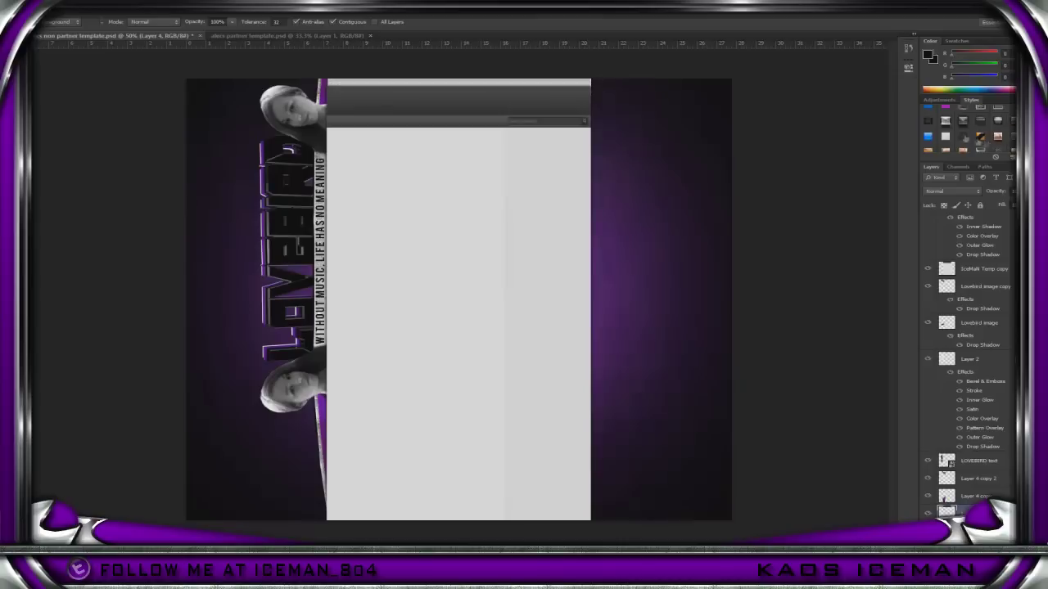
{"action": "key", "text": "v"}
{"action": "key", "text": "alt+bracketleft"}
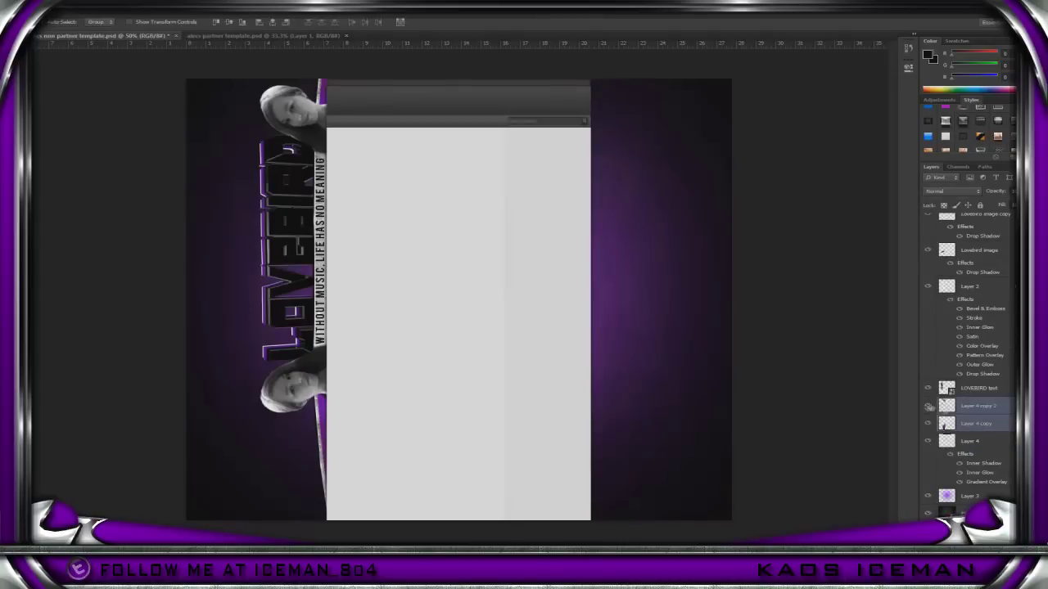
Duplicate the left faces and strip, flip them horizontally, and move them to the panel's right side
{"action": "scroll", "coordinate": [950, 393], "scroll_direction": "up", "scroll_amount": 2}
{"action": "left_click", "coordinate": [972, 351], "text": "ctrl"}
{"action": "scroll", "coordinate": [976, 346], "scroll_direction": "up", "scroll_amount": 1}
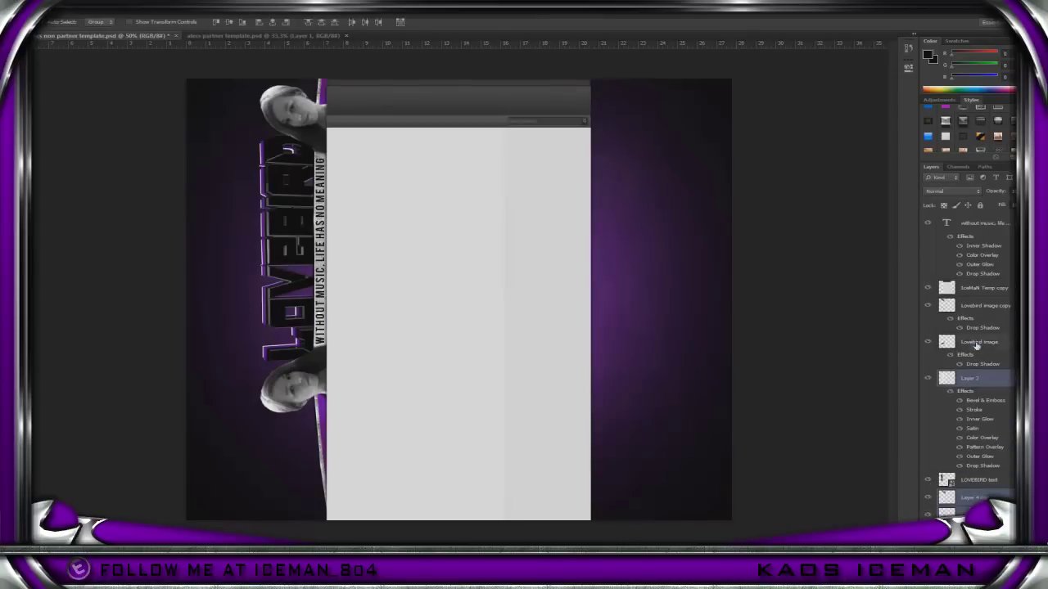
{"action": "right_click", "coordinate": [993, 396]}
{"action": "left_click", "coordinate": [900, 270]}
{"action": "key", "text": "ctrl+t"}
{"action": "right_click", "coordinate": [327, 199]}
{"action": "left_click", "coordinate": [352, 348]}
{"action": "left_click_drag", "start_coordinate": [318, 233], "coordinate": [572, 232]}
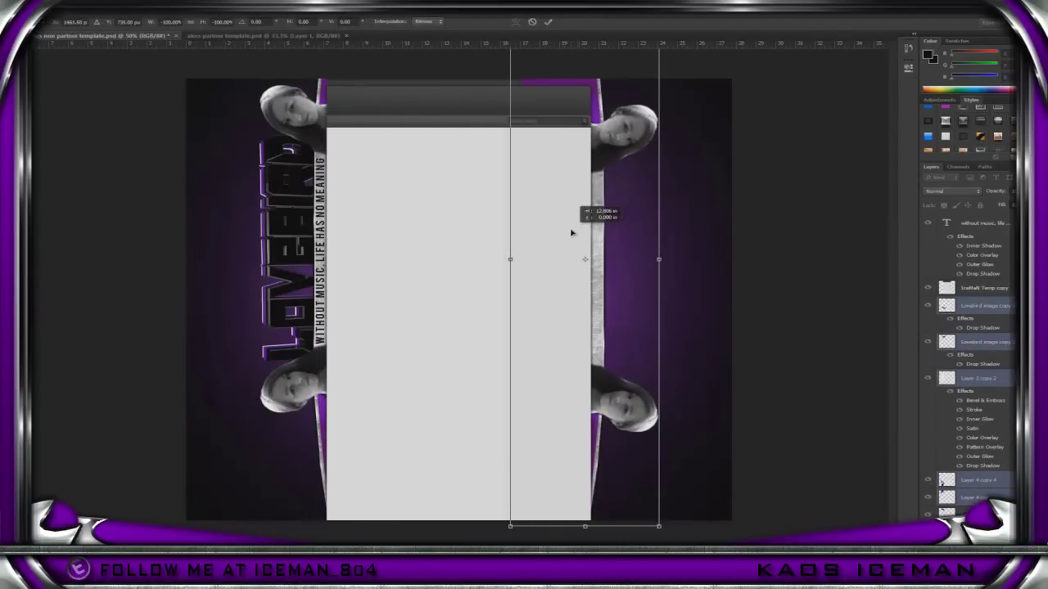
{"action": "key", "text": "Return"}
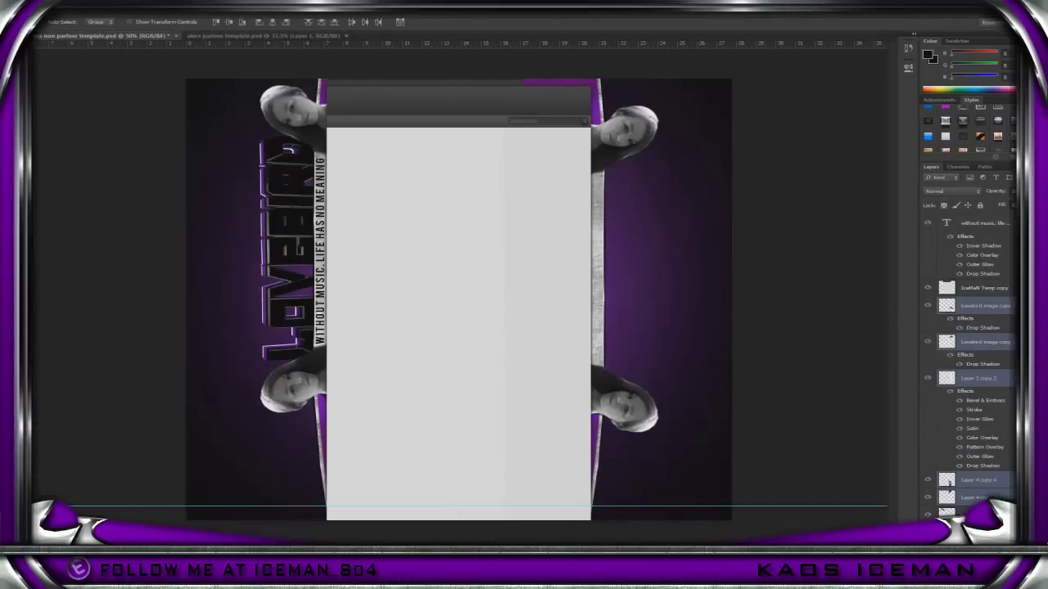
Move the flipped WITHOUT MUSIC tagline copy onto the right-hand strip
{"action": "left_click", "coordinate": [947, 482]}
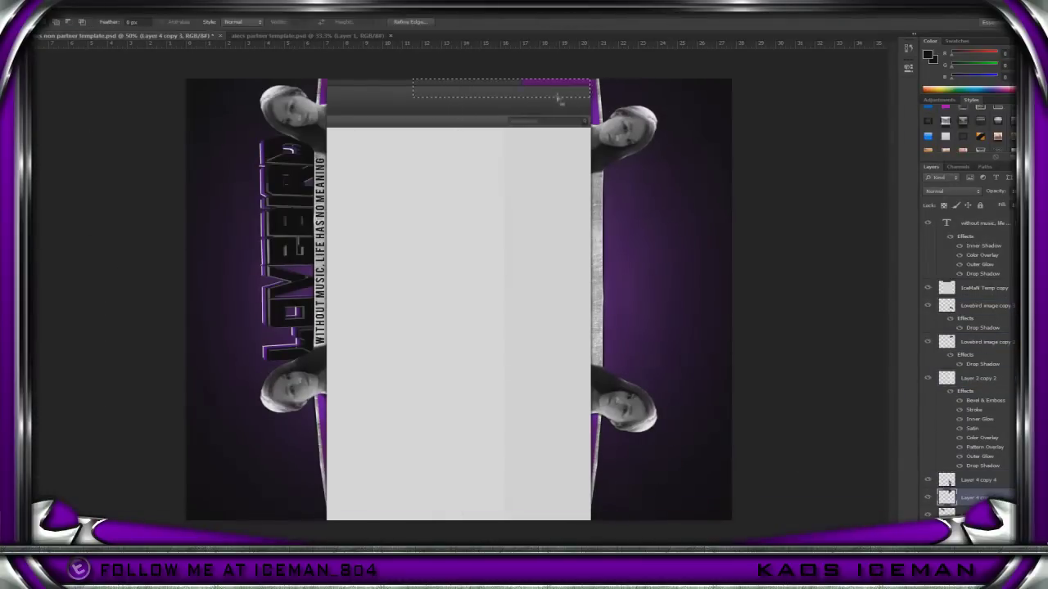
{"action": "scroll", "coordinate": [1002, 483], "scroll_direction": "down", "scroll_amount": 3}
{"action": "scroll", "coordinate": [1002, 482], "scroll_direction": "down", "scroll_amount": 3}
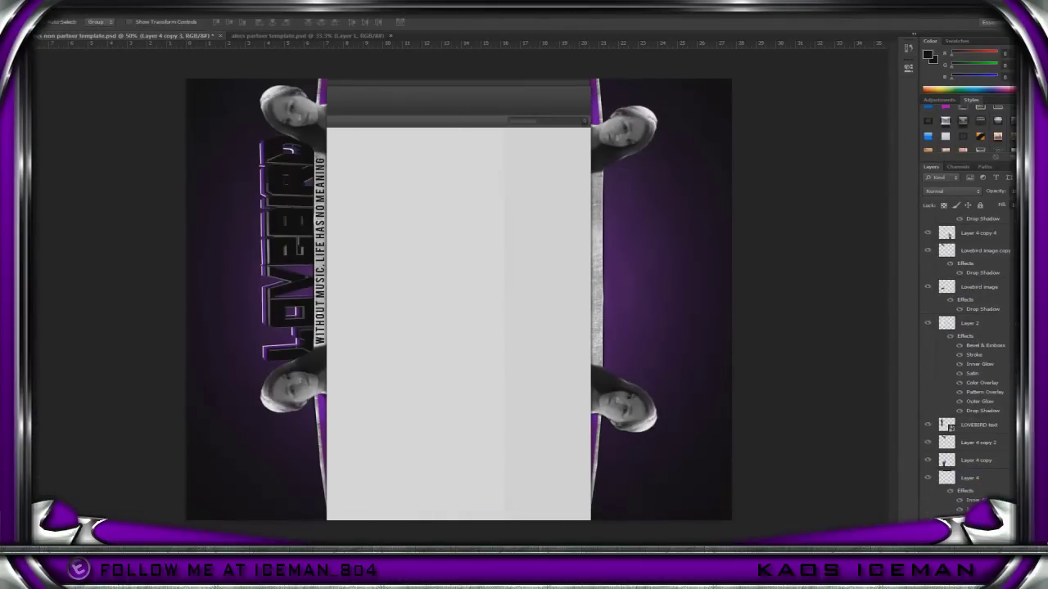
{"action": "key", "text": "alt+period"}
{"action": "left_click_drag", "start_coordinate": [372, 157], "coordinate": [650, 157]}
{"action": "key", "text": "Return"}
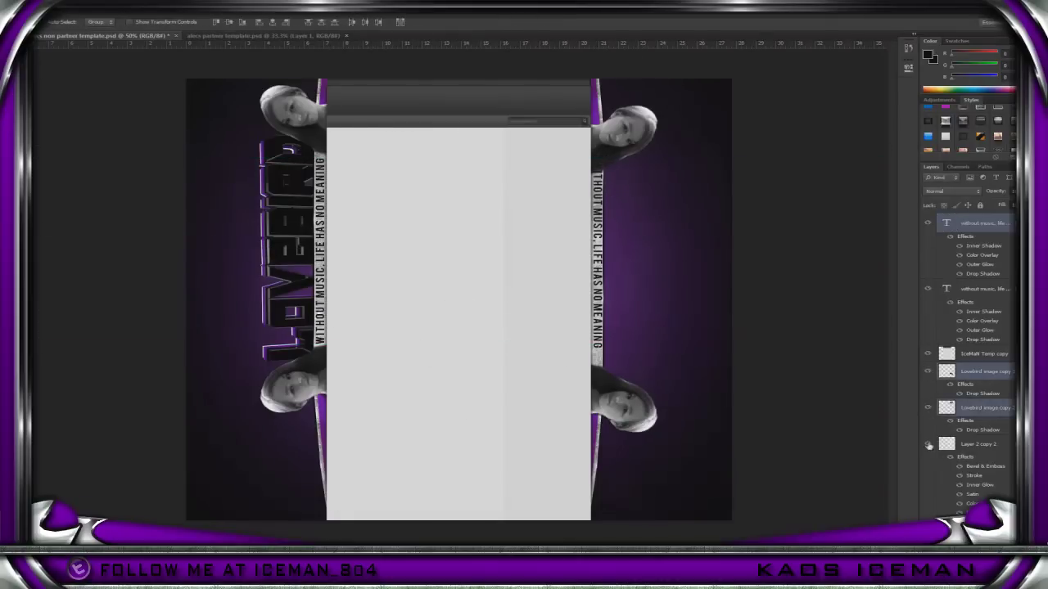
Nudge the right-side faces and strip up, and move the right tagline down to match the left
{"action": "left_click", "coordinate": [928, 446]}
{"action": "scroll", "coordinate": [929, 385], "scroll_direction": "down", "scroll_amount": 3}
{"action": "left_click", "coordinate": [948, 330], "text": "shift"}
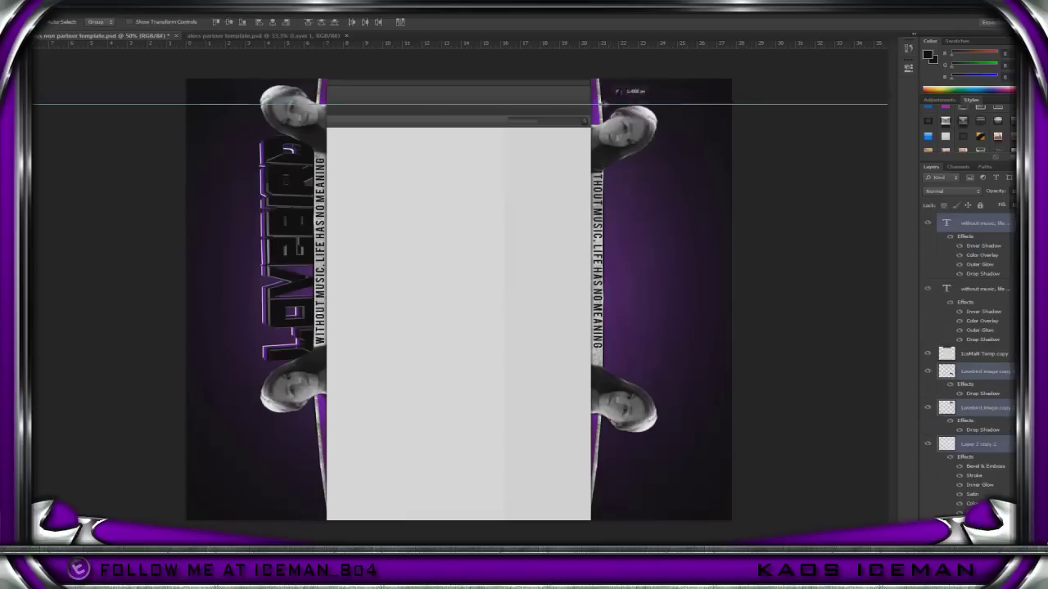
{"action": "left_click_drag", "start_coordinate": [561, 104], "coordinate": [562, 82]}
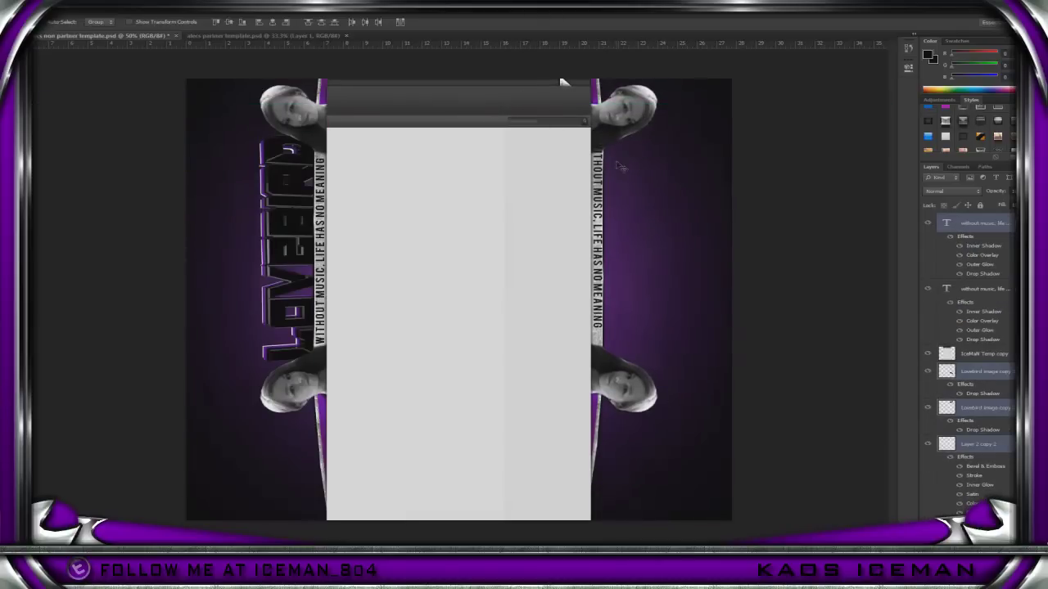
{"action": "left_click_drag", "start_coordinate": [986, 358], "coordinate": [996, 461]}
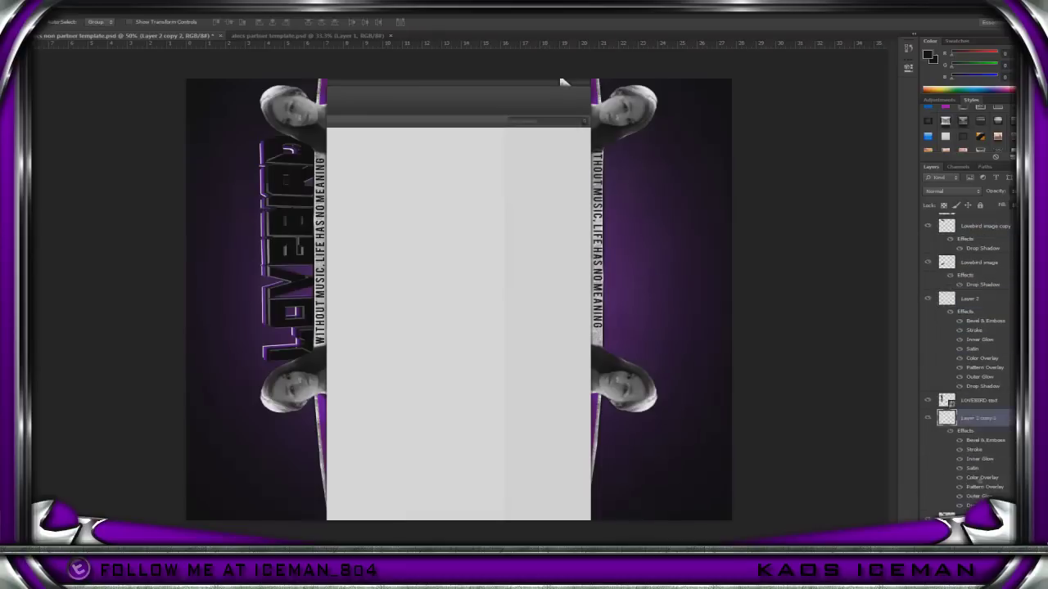
{"action": "left_click_drag", "start_coordinate": [647, 328], "coordinate": [647, 348]}
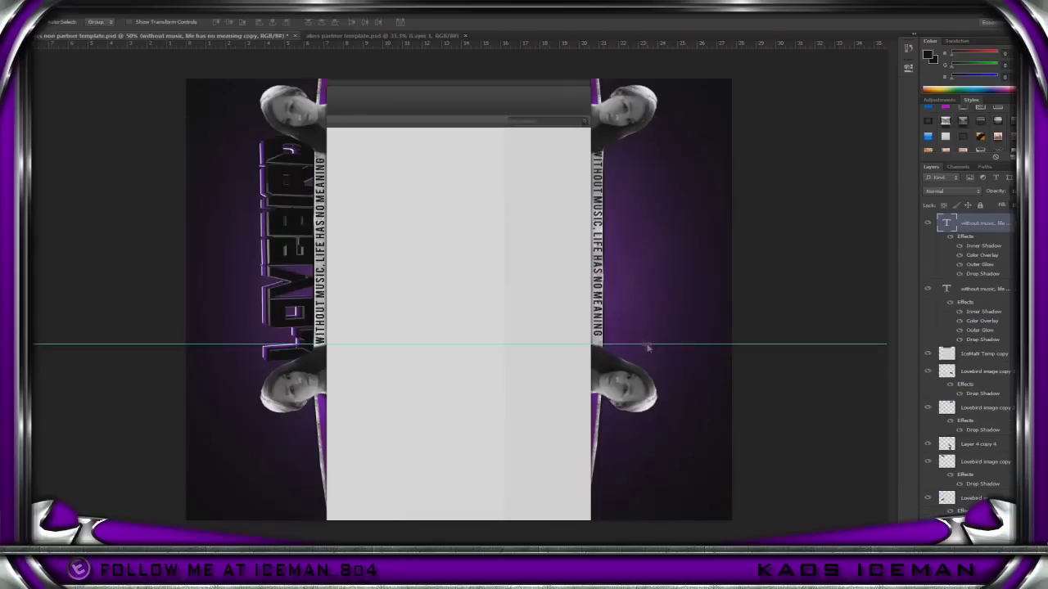
Move the LOVEBIRD text copy to the panel's right side, then zoom in to check it
{"action": "left_click", "coordinate": [374, 273]}
{"action": "key", "text": "ctrl+t"}
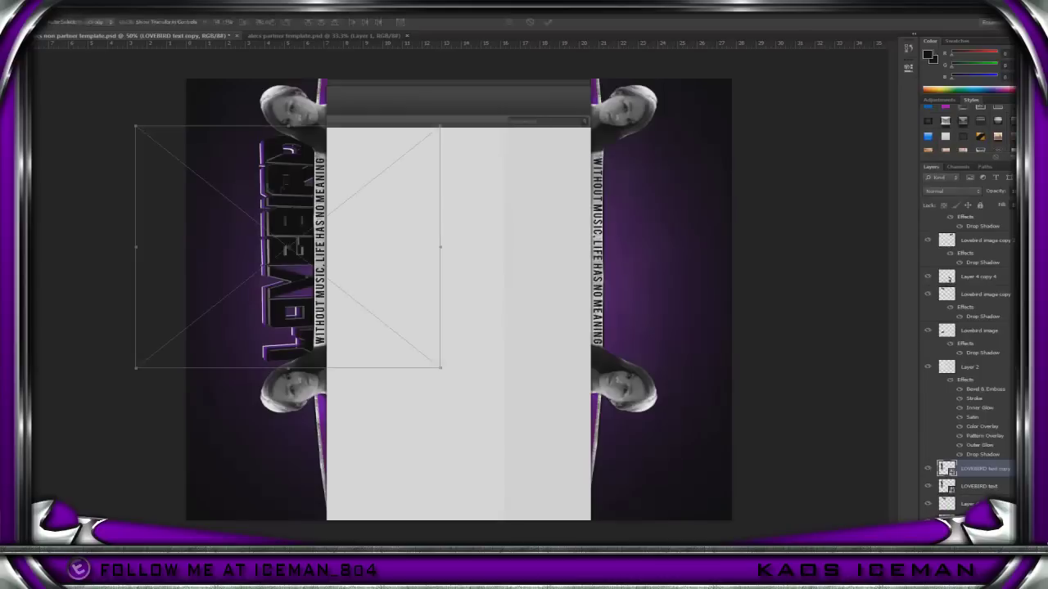
{"action": "left_click_drag", "start_coordinate": [344, 241], "coordinate": [630, 225]}
{"action": "key", "text": "Return"}
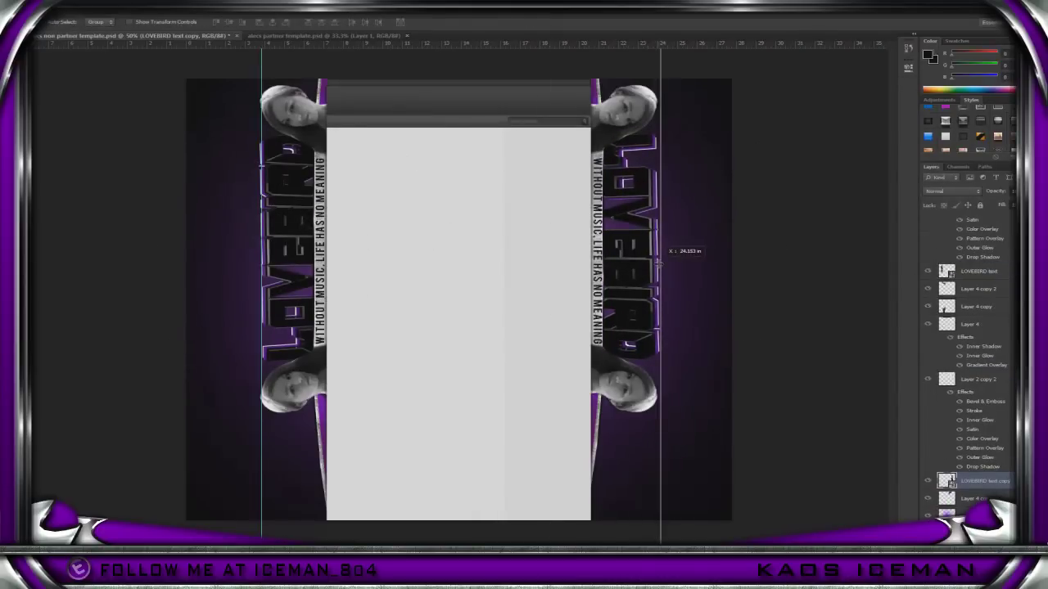
{"action": "key", "text": "z"}
{"action": "left_click_drag", "start_coordinate": [661, 156], "coordinate": [695, 156]}
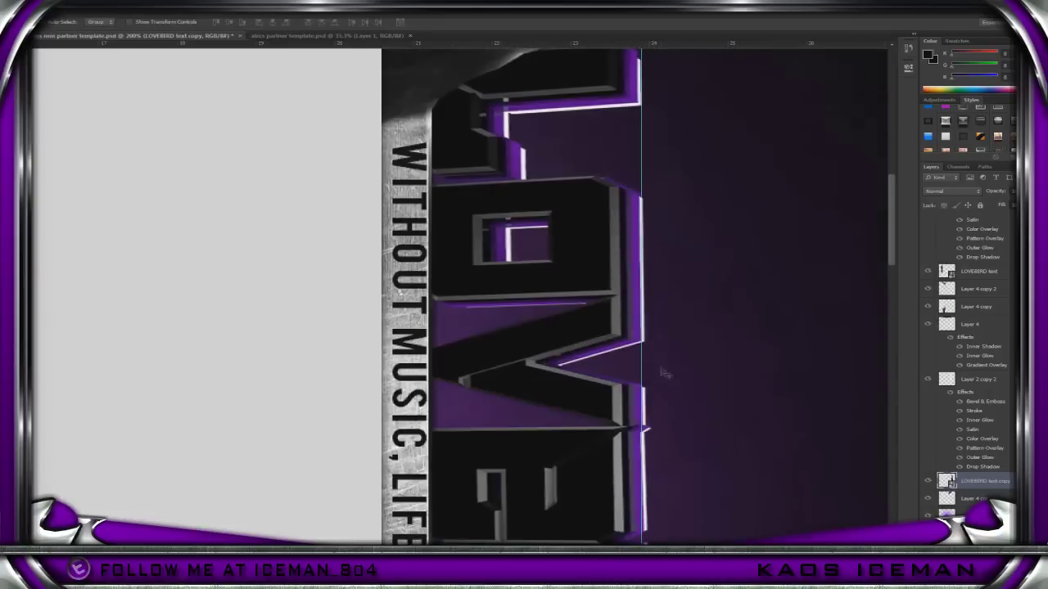
{"action": "right_click", "coordinate": [326, 356]}
{"action": "left_click", "coordinate": [336, 356]}
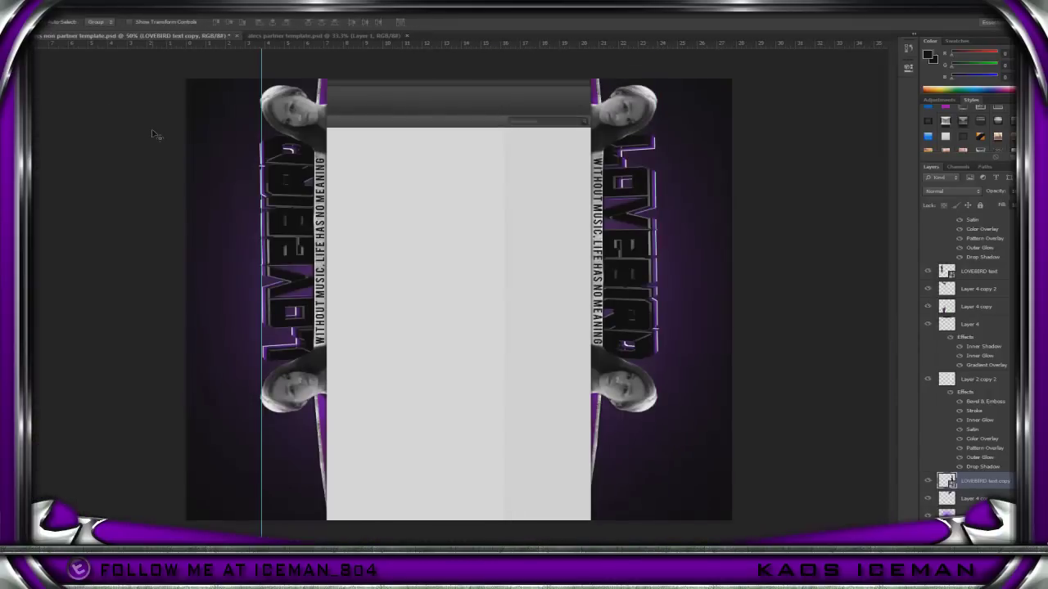
{"action": "scroll", "coordinate": [932, 408], "scroll_direction": "up", "scroll_amount": 5}
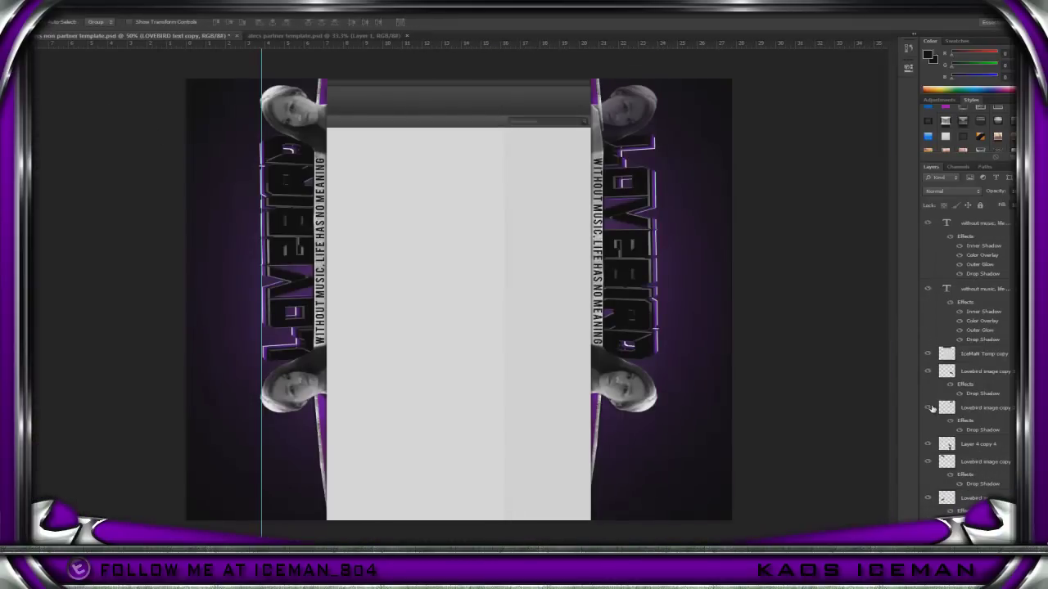
Hide the lower-right and lower-left face layers
{"action": "left_click", "coordinate": [929, 371]}
{"action": "left_click", "coordinate": [925, 409]}
{"action": "scroll", "coordinate": [927, 442], "scroll_direction": "down", "scroll_amount": 5}
Flip the right strip (Layer 4 copy 3) vertically and zoom in to inspect the strips
{"action": "left_click", "coordinate": [927, 478]}
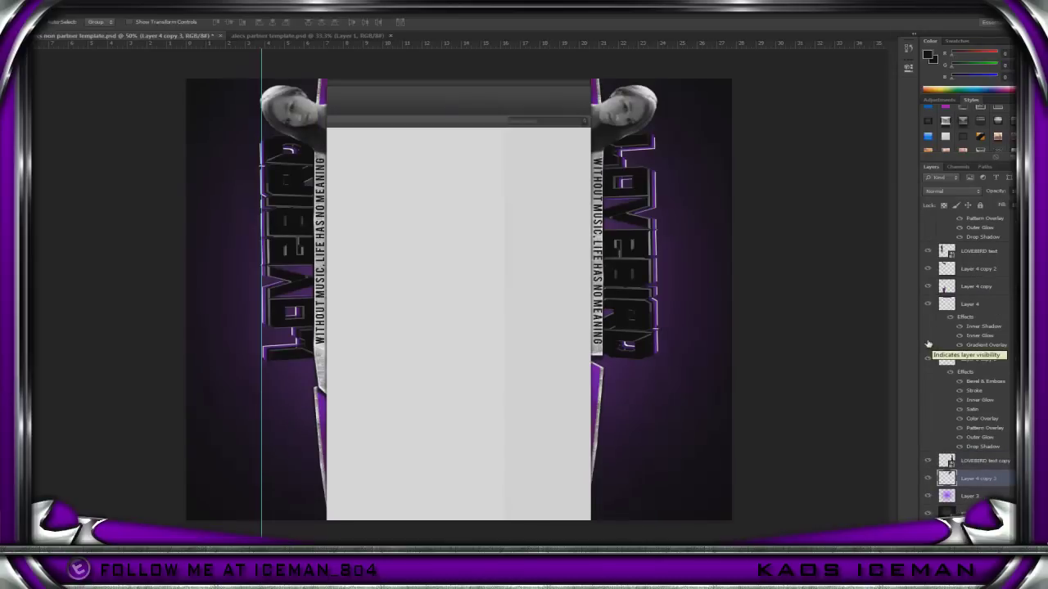
{"action": "scroll", "coordinate": [933, 376], "scroll_direction": "up", "scroll_amount": 3}
{"action": "key", "text": "ctrl+t"}
{"action": "right_click", "coordinate": [594, 231]}
{"action": "left_click", "coordinate": [627, 392]}
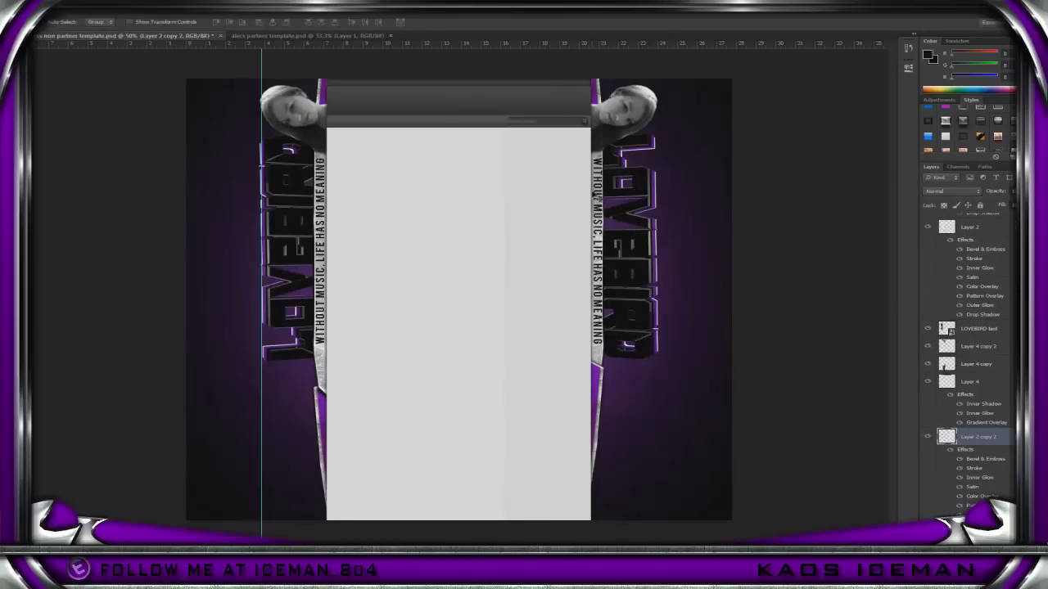
{"action": "key", "text": "z"}
{"action": "left_click", "coordinate": [589, 197]}
{"action": "left_click", "coordinate": [304, 276], "text": "alt"}
{"action": "right_click", "coordinate": [122, 295]}
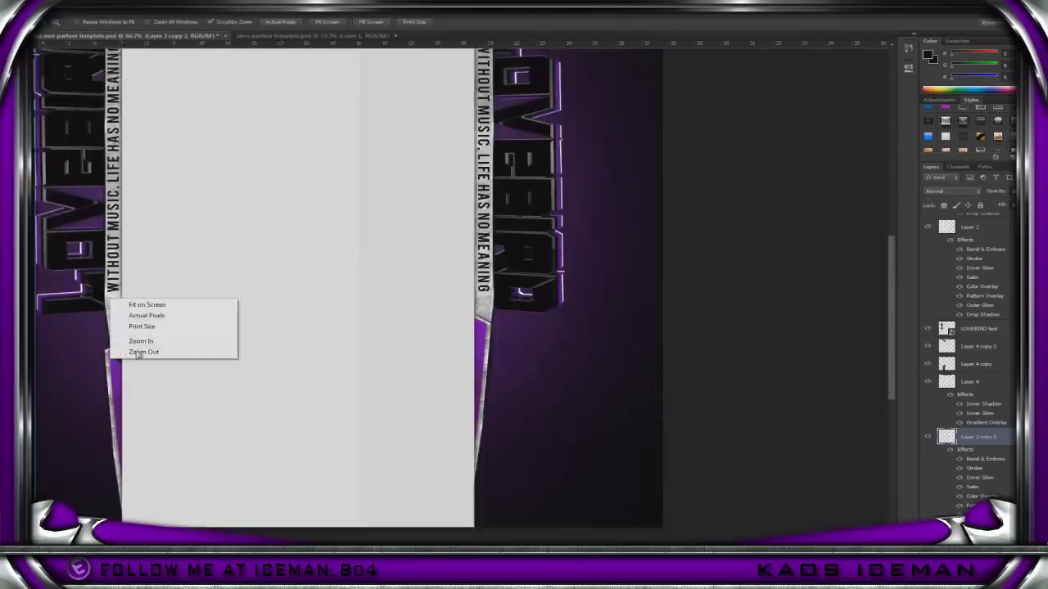
{"action": "left_click", "coordinate": [151, 350]}
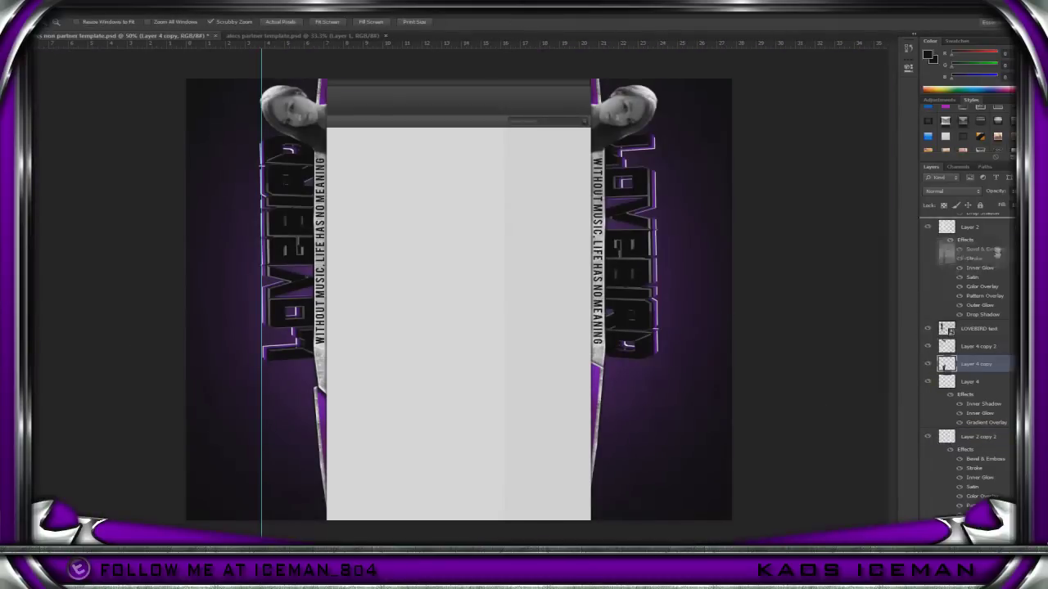
Move Layer 4 copy above Layer 2 and zoom in to check the left strip
{"action": "left_click_drag", "start_coordinate": [974, 364], "coordinate": [974, 233]}
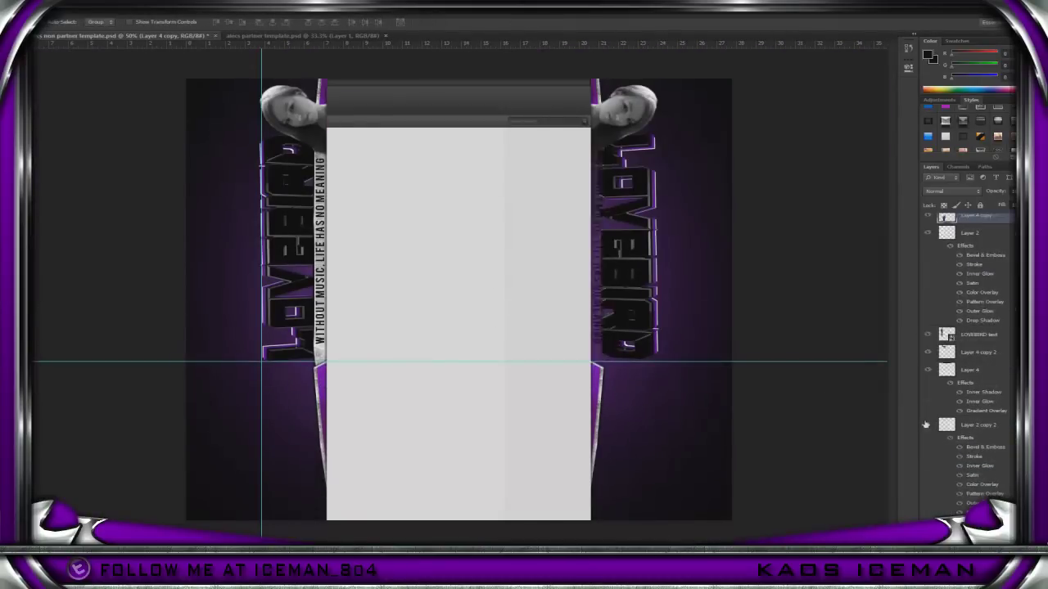
{"action": "scroll", "coordinate": [974, 328], "scroll_direction": "up", "scroll_amount": 1}
{"action": "left_click", "coordinate": [969, 317]}
{"action": "key", "text": "z"}
{"action": "left_click", "coordinate": [130, 219]}
{"action": "left_click", "coordinate": [346, 402], "text": "alt"}
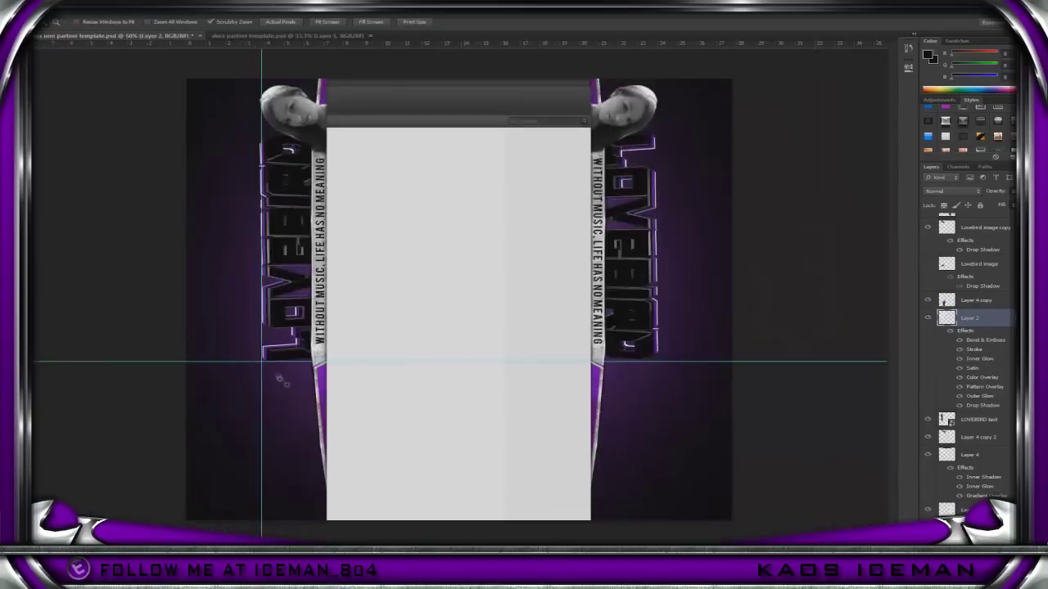
{"action": "left_click_drag", "start_coordinate": [412, 423], "coordinate": [535, 381]}
{"action": "left_click", "coordinate": [709, 240], "text": "alt"}
{"action": "left_click", "coordinate": [709, 241], "text": "alt"}
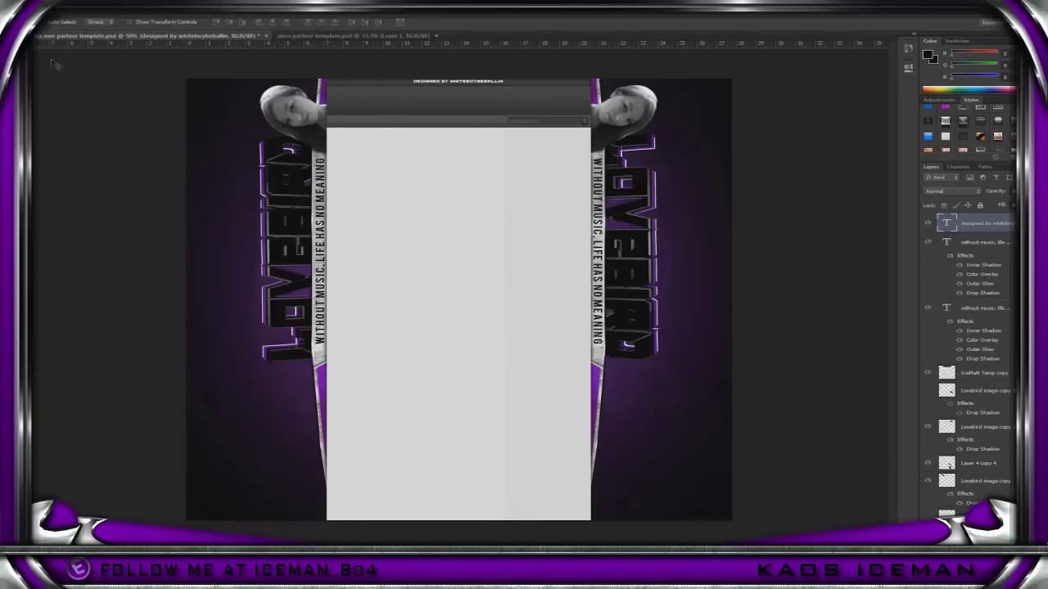
Open the Save for Web settings (Ctrl+Alt+Shift+S) to preview the finished template
{"action": "key", "text": "ctrl+alt+shift+s"}
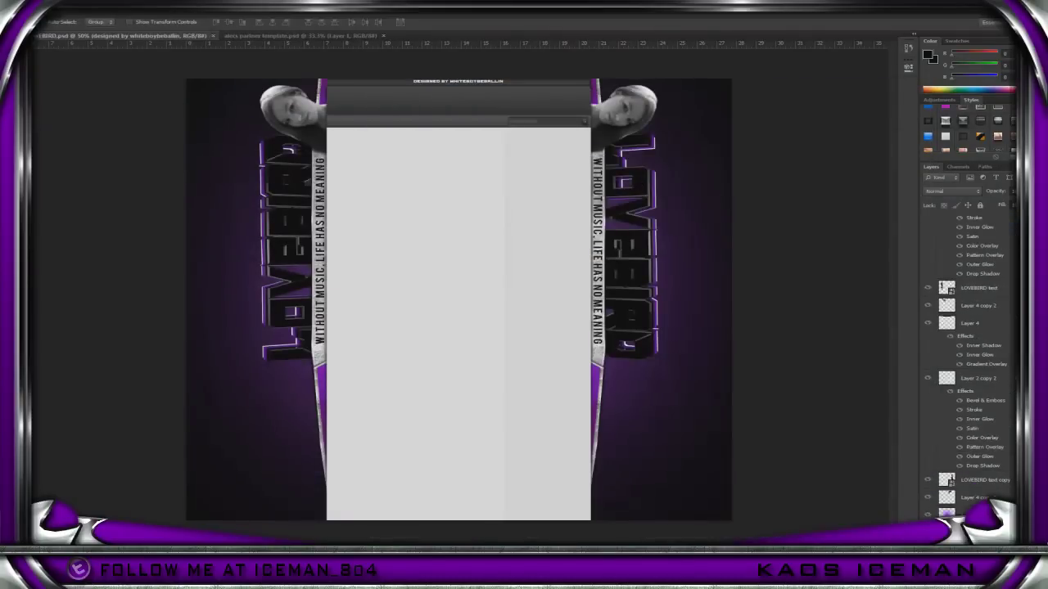
{"action": "left_click", "coordinate": [979, 191]}
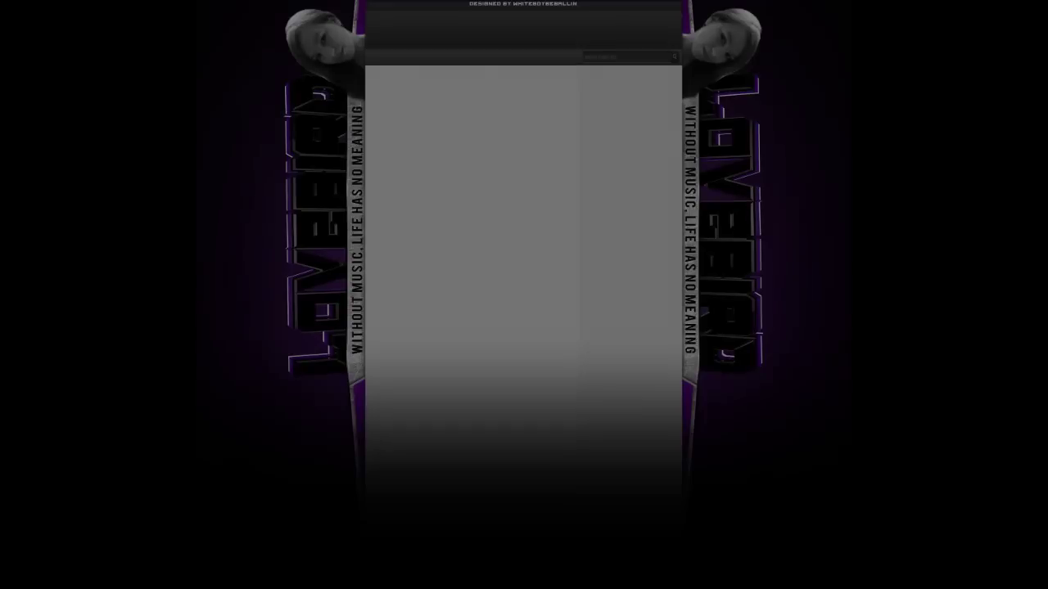